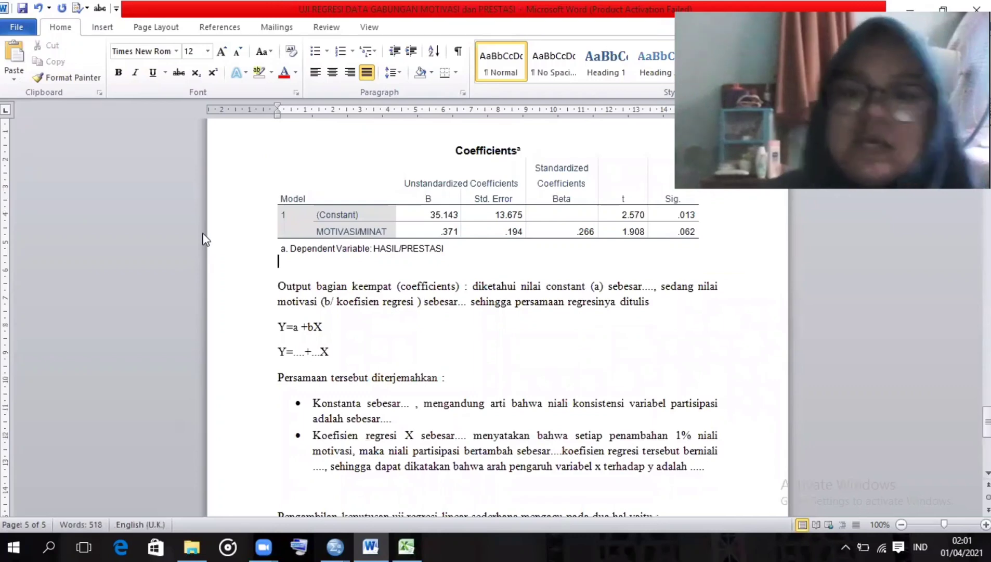
# Fill the blank for the constant (a) value in the paragraph below the Coefficients table with 35,143.
pyautogui.scroll(2, 259, 338)
pyautogui.scroll(-1, 260, 333)
pyautogui.click(416, 302)
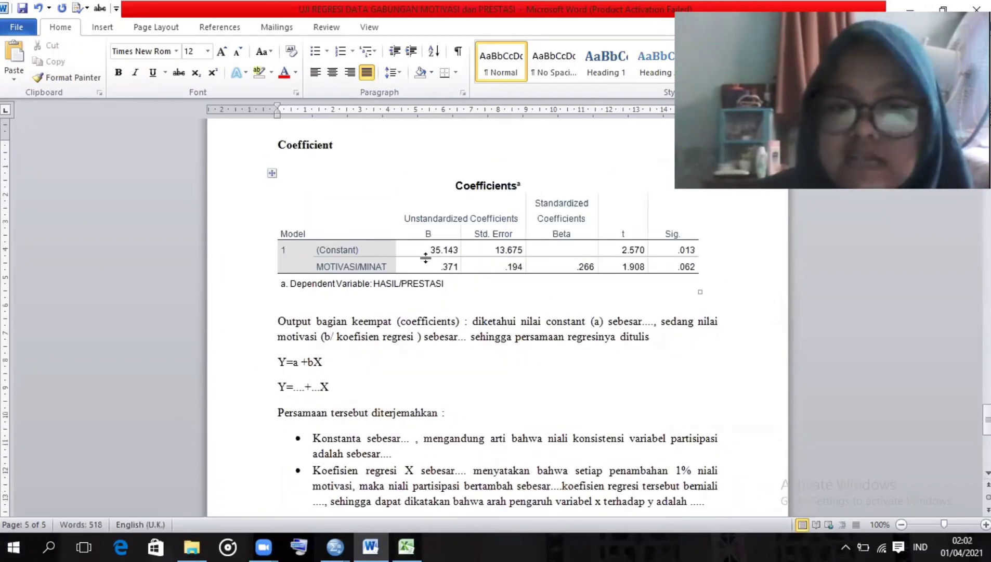
pyautogui.moveTo(426, 250); pyautogui.dragTo(455, 254)
pyautogui.click(455, 255)
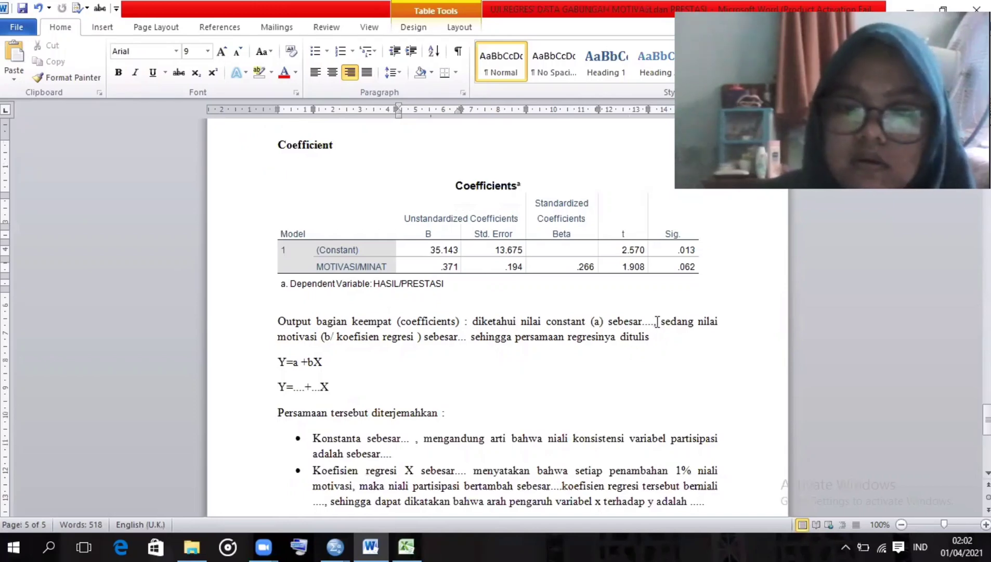
pyautogui.moveTo(655, 321); pyautogui.dragTo(643, 321)
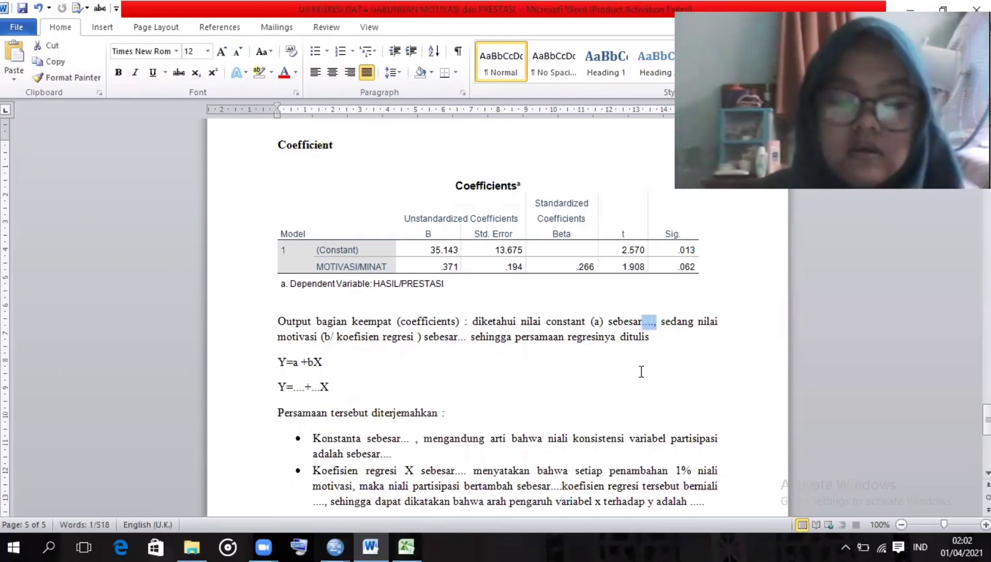
pyautogui.write('35')
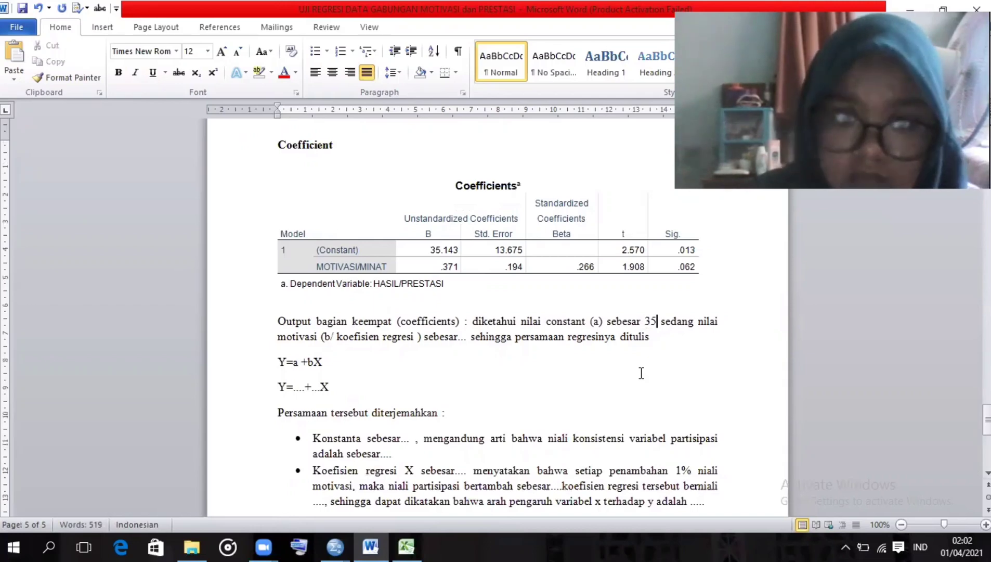
pyautogui.write(',14')
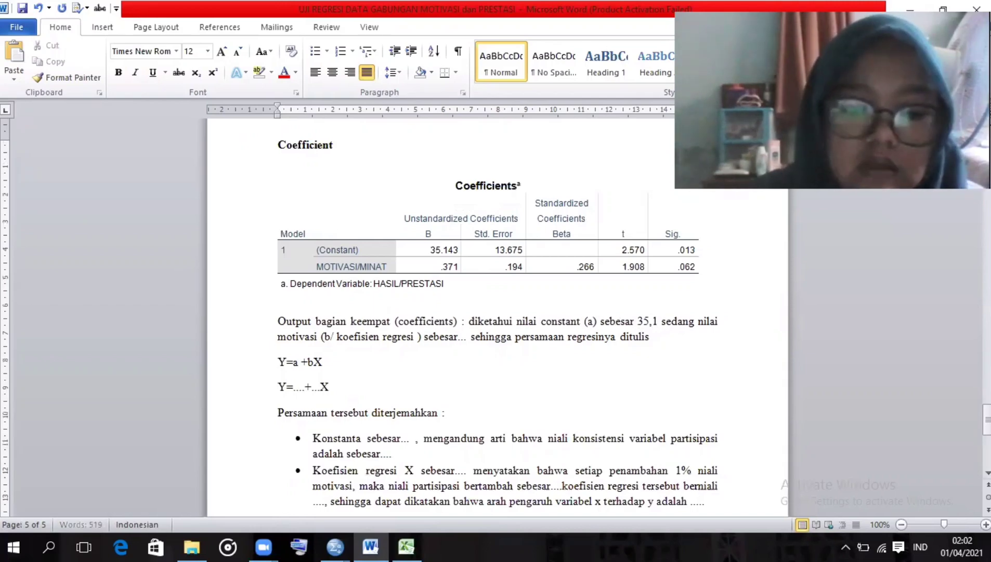
pyautogui.write('3')
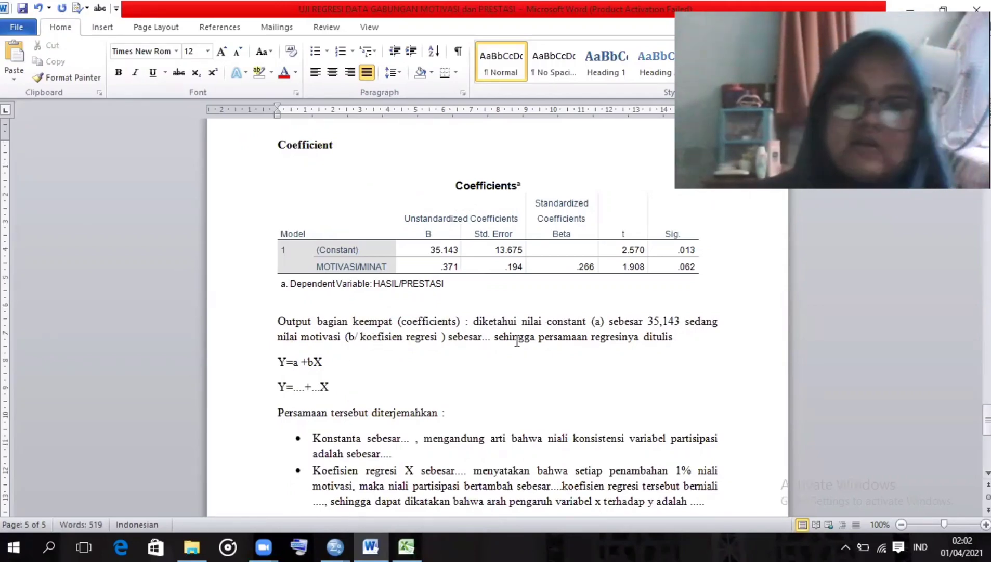
# Replace the dots after "(b/ koefisien regresi ) sebesar" with the motivation coefficient 0,371.
pyautogui.moveTo(495, 338); pyautogui.dragTo(483, 338)
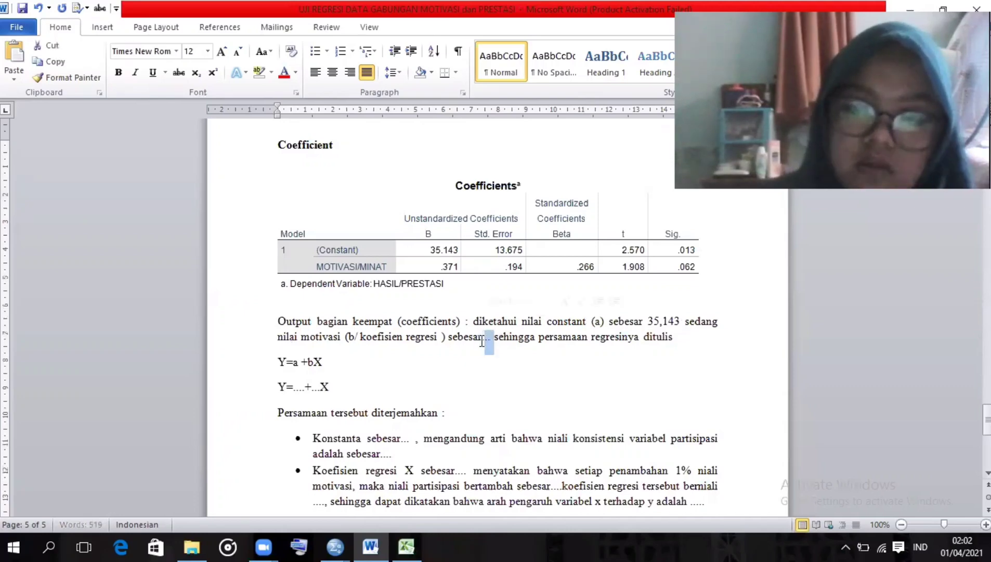
pyautogui.press('BackSpace')
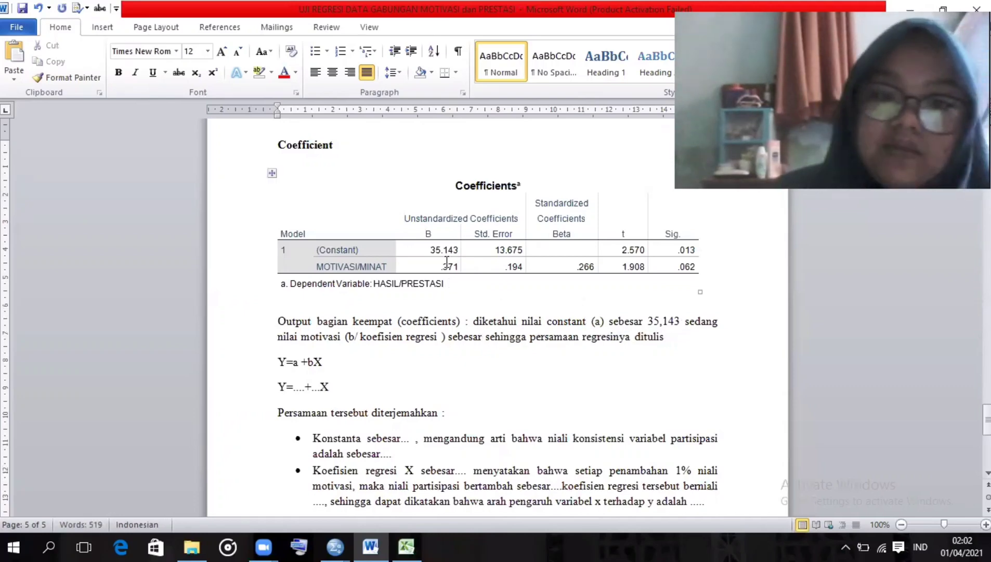
pyautogui.moveTo(441, 267); pyautogui.dragTo(458, 266)
pyautogui.click(480, 337)
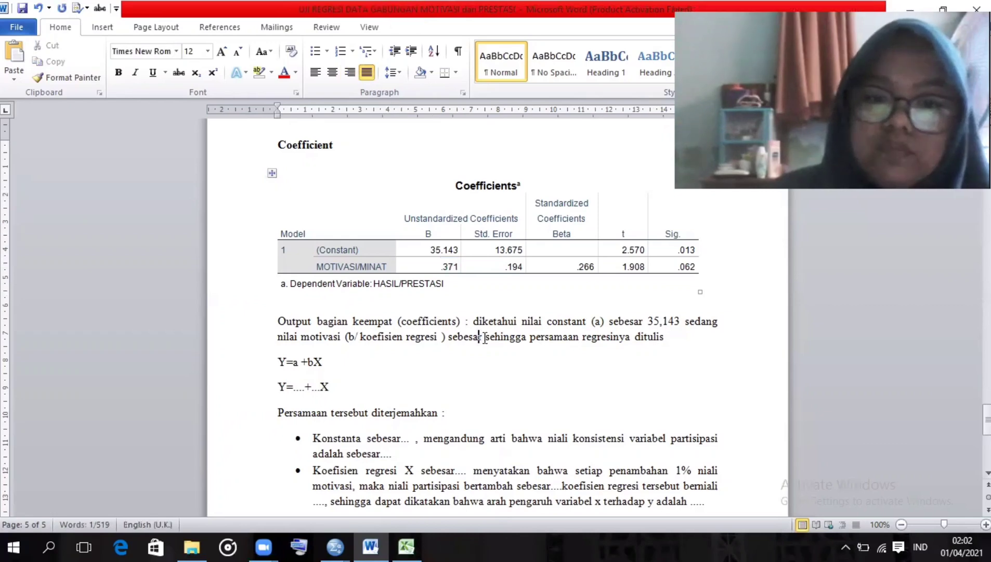
pyautogui.write('0,')
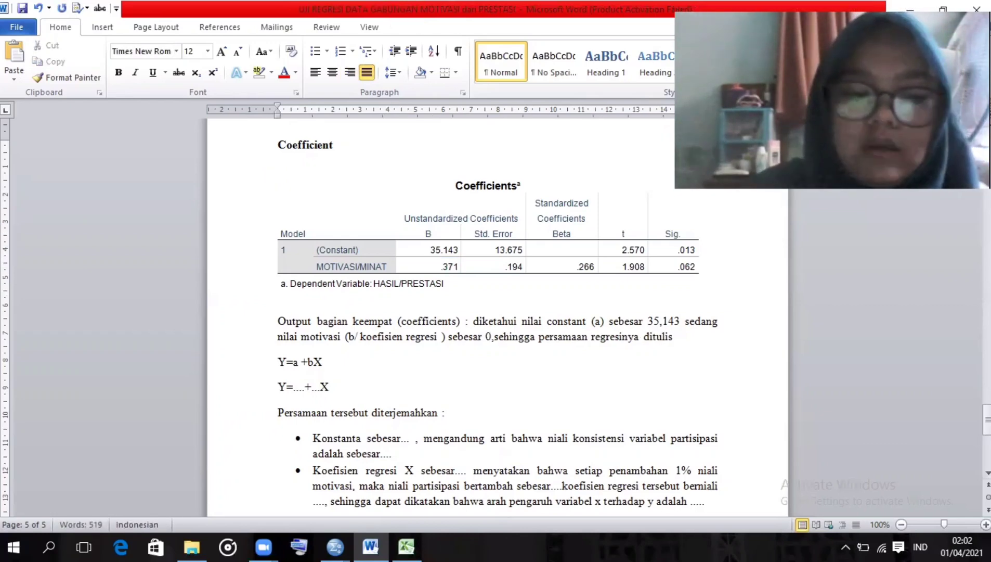
pyautogui.write('371')
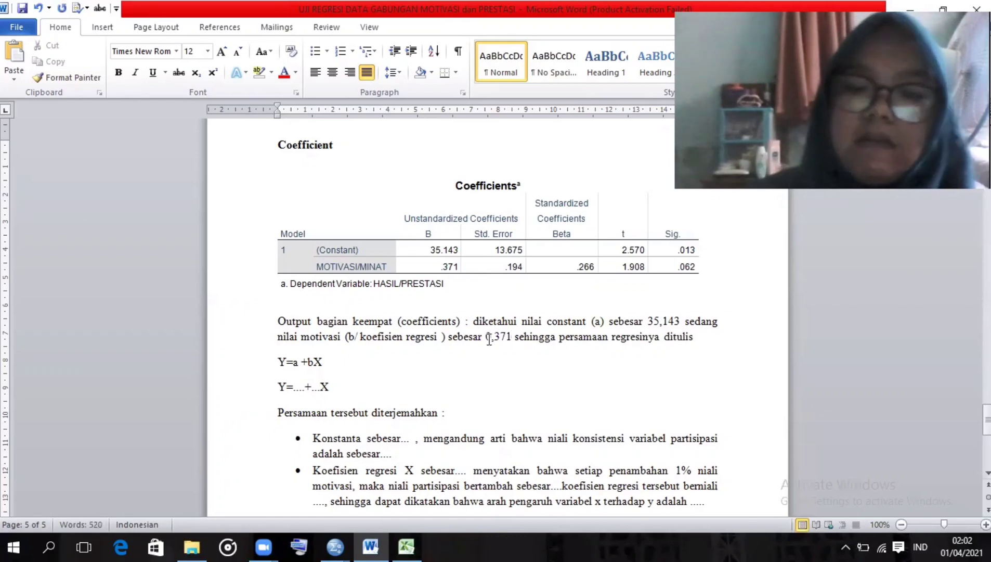
# Complete the regression equation below "Y=a +bX" as Y=35,143+0,371X.
pyautogui.moveTo(305, 391); pyautogui.dragTo(294, 391)
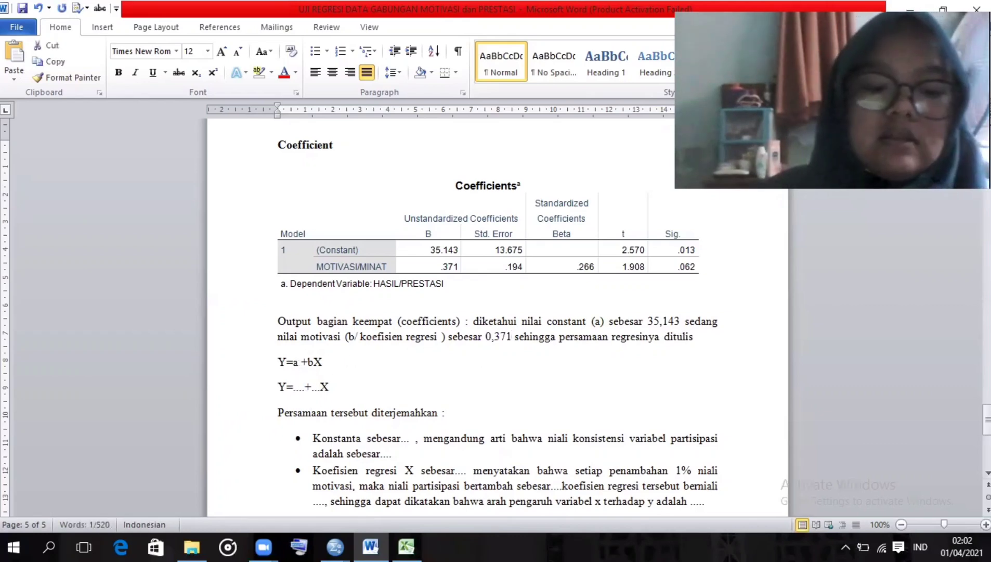
pyautogui.write('35,143')
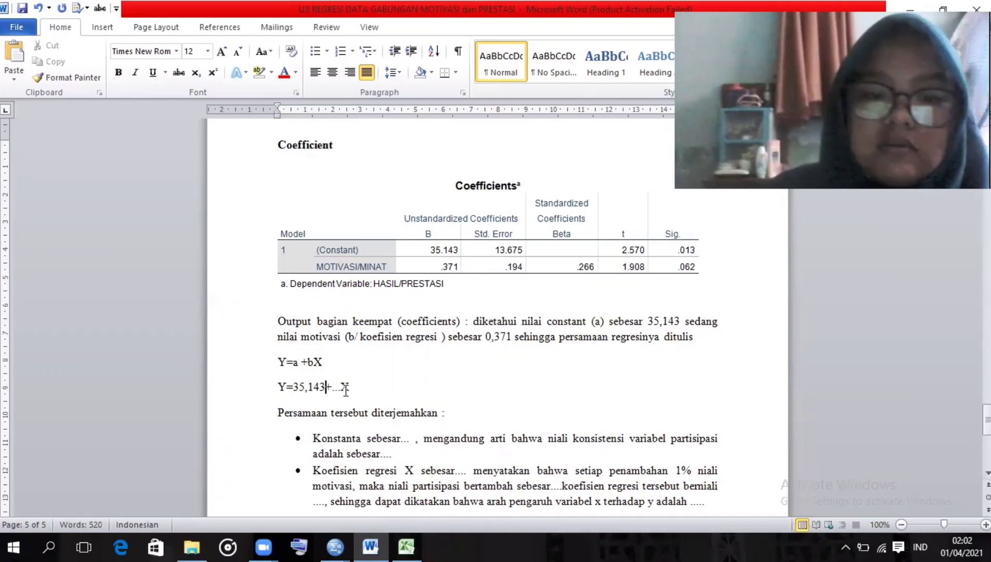
pyautogui.moveTo(341, 387); pyautogui.dragTo(332, 388)
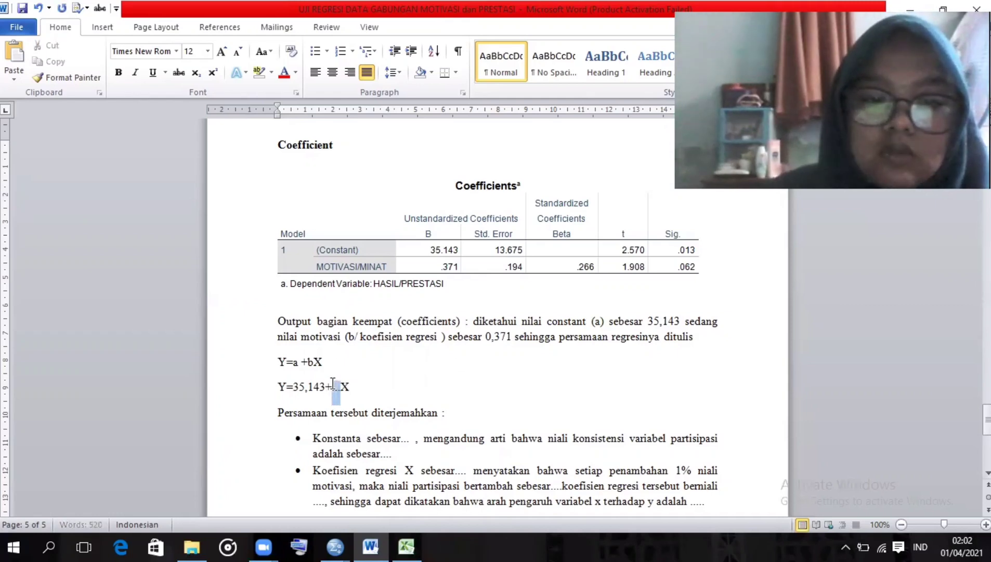
pyautogui.write('0,')
pyautogui.write('3')
pyautogui.write('72')
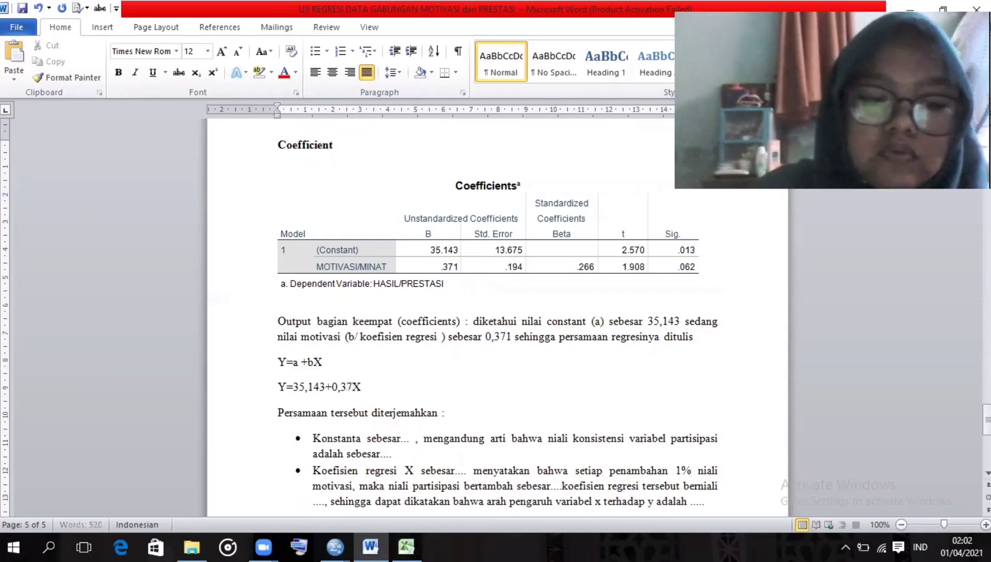
pyautogui.press('BackSpace')
pyautogui.write('1')
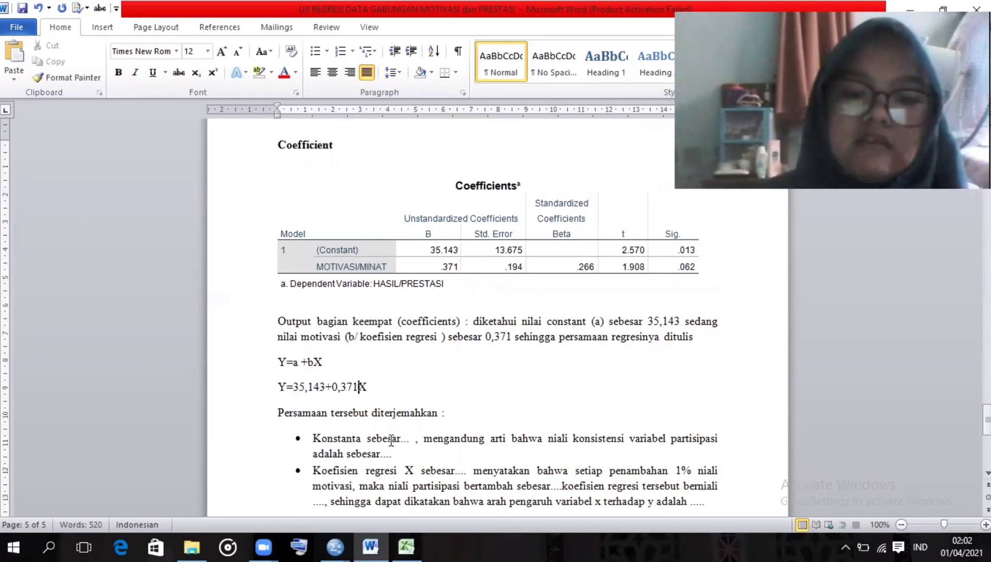
# Copy 35,143 from the equation into both blanks of the "Konstanta sebesar" bullet, keeping the next bullet separate.
pyautogui.scroll(-2, 411, 411)
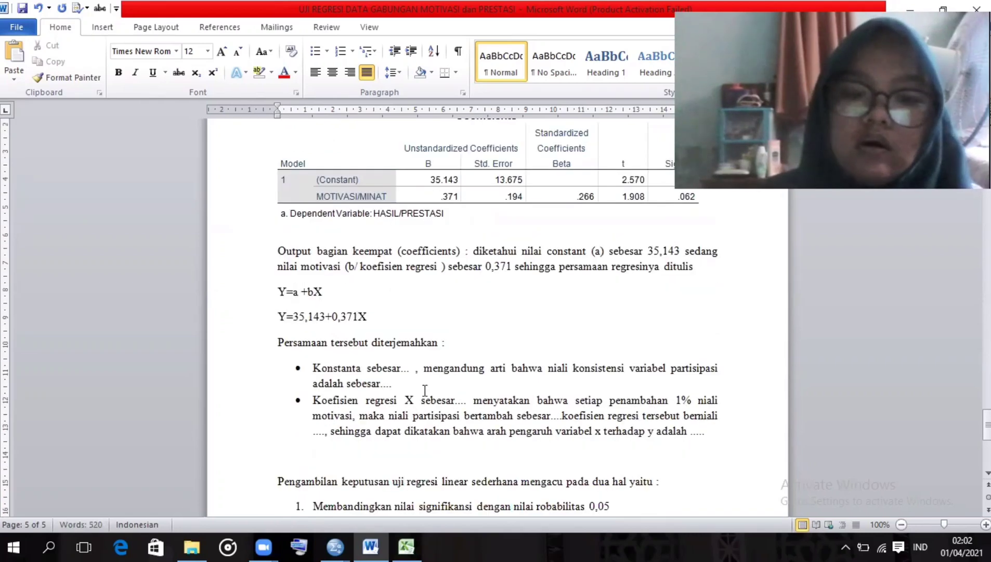
pyautogui.moveTo(410, 370); pyautogui.dragTo(404, 367)
pyautogui.moveTo(327, 316); pyautogui.dragTo(293, 317)
pyautogui.click(315, 316)
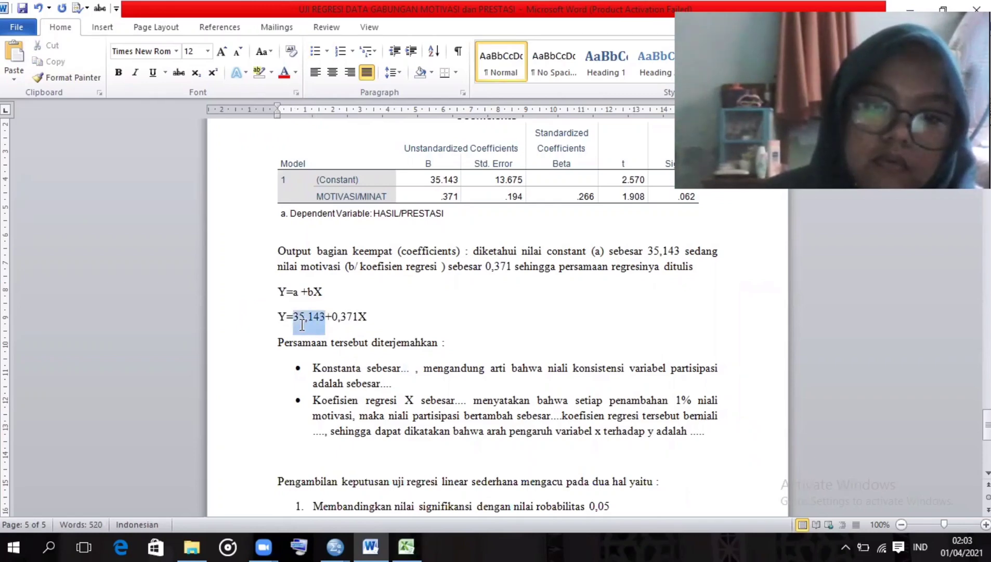
pyautogui.rightClick(303, 324)
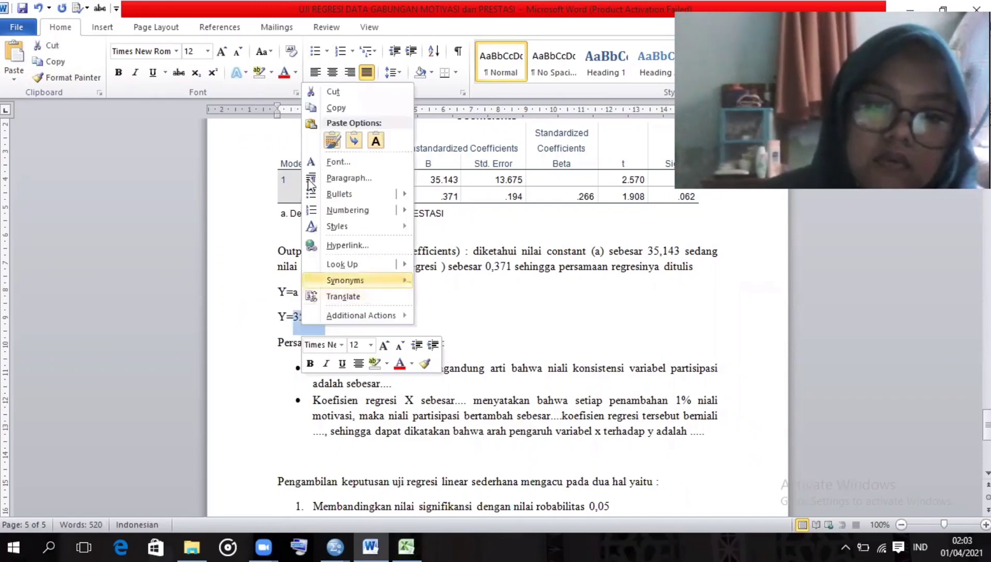
pyautogui.click(336, 108)
pyautogui.moveTo(417, 368); pyautogui.dragTo(403, 368)
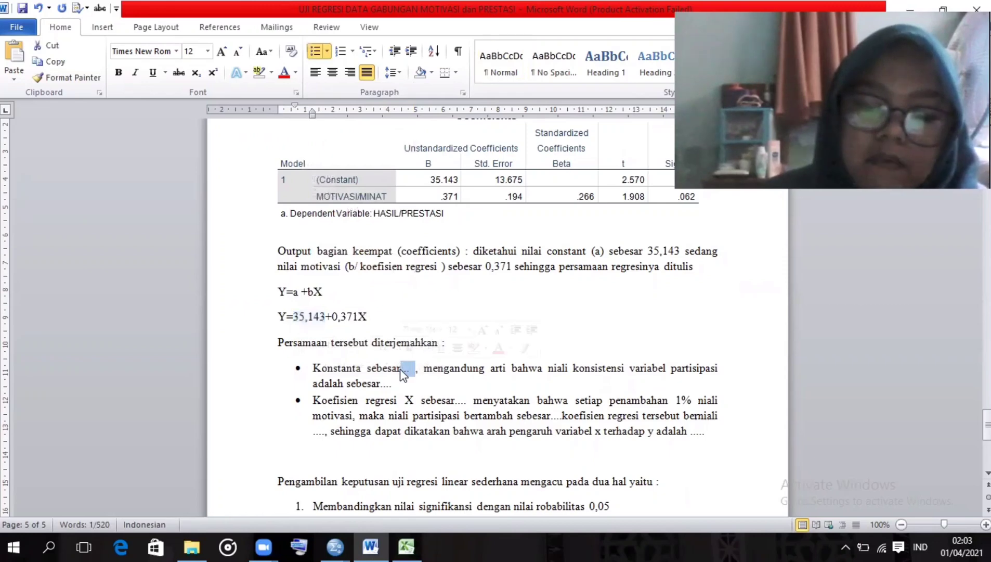
pyautogui.hotkey('ctrl', 'v')
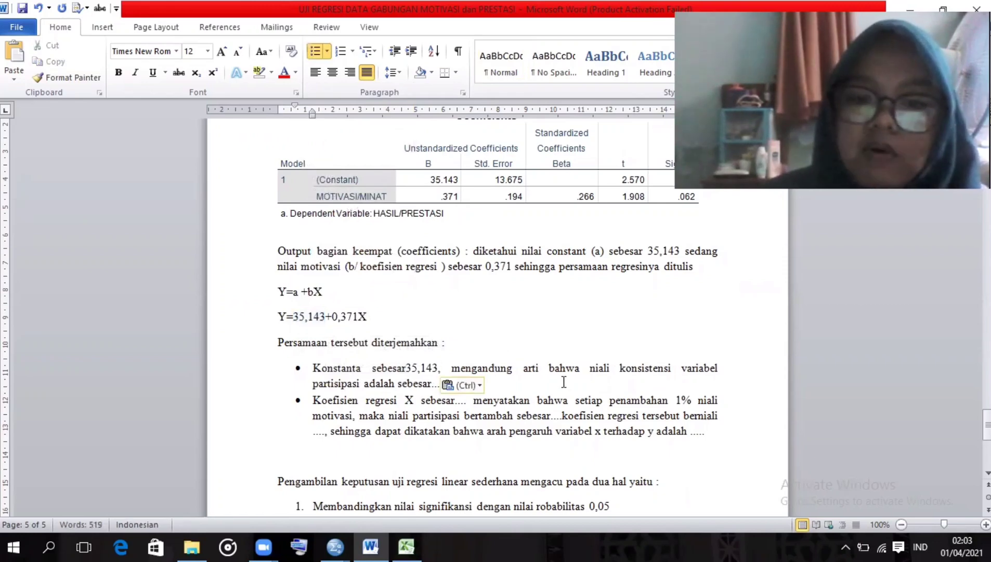
pyautogui.hotkey('ctrl', 'v')
pyautogui.press('Delete')
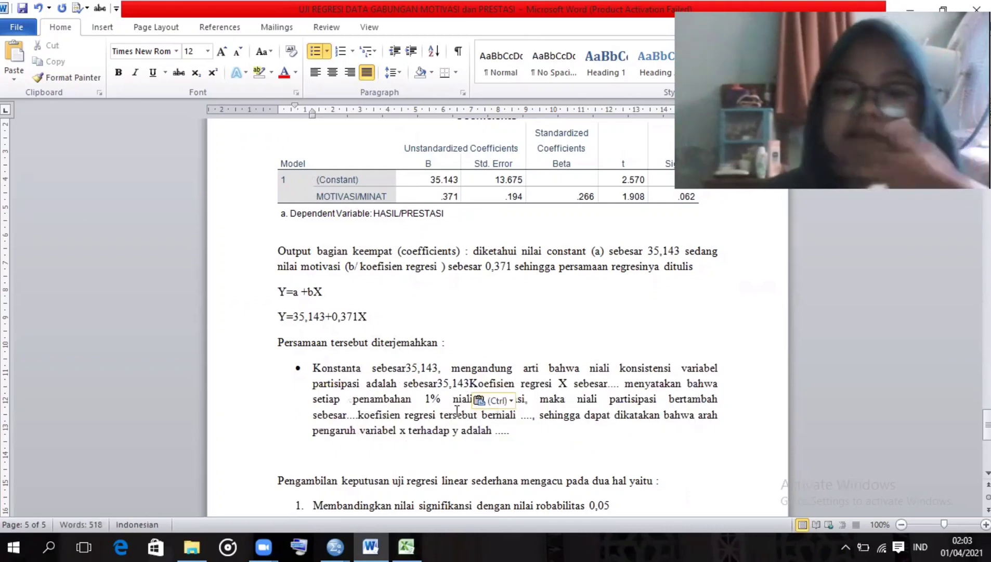
pyautogui.press('Return')
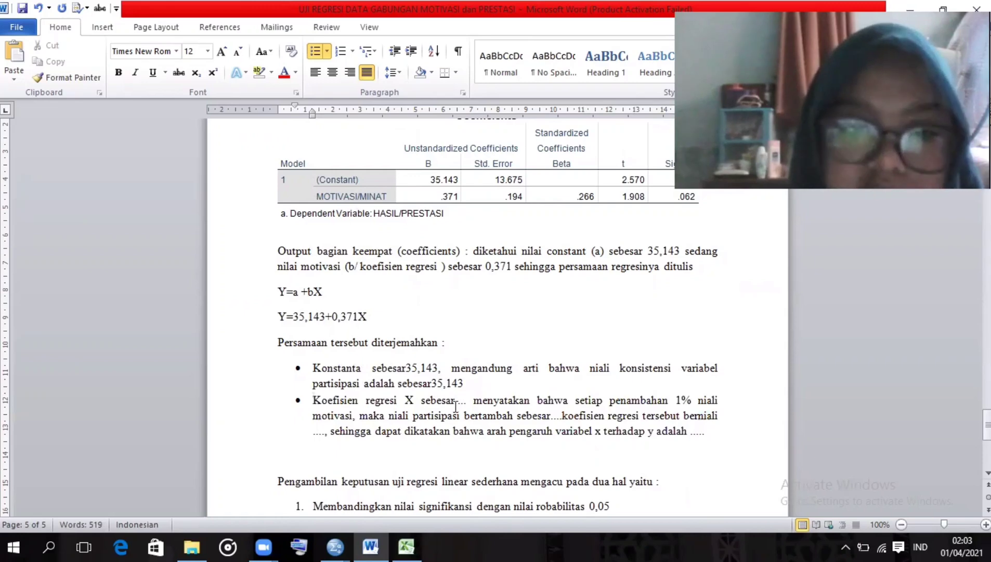
# Enter 0,371 after "Koefisien regresi X sebesar" and correct the word after "1%" to "nilai" in the second bullet.
pyautogui.moveTo(474, 402); pyautogui.dragTo(456, 404)
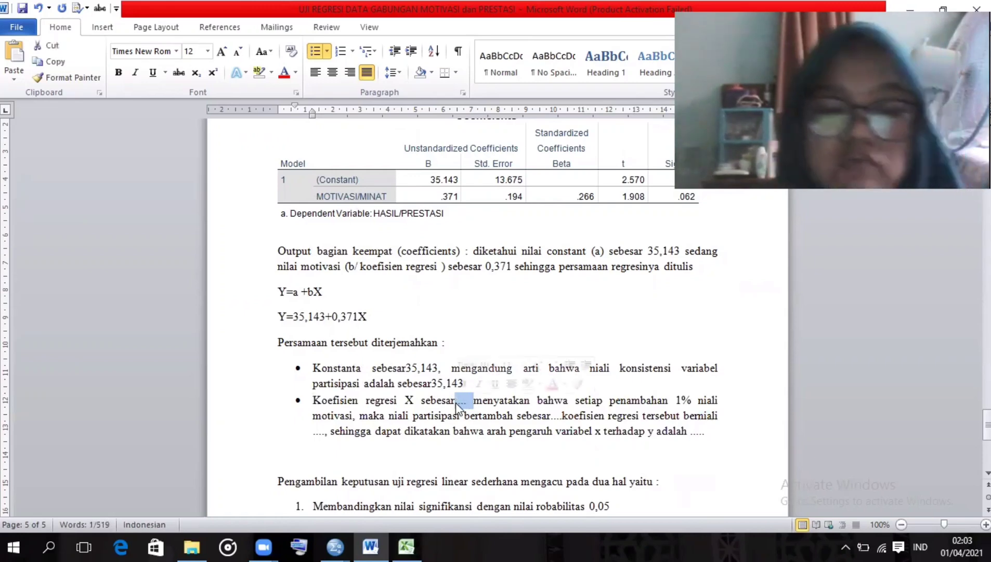
pyautogui.write('0,3')
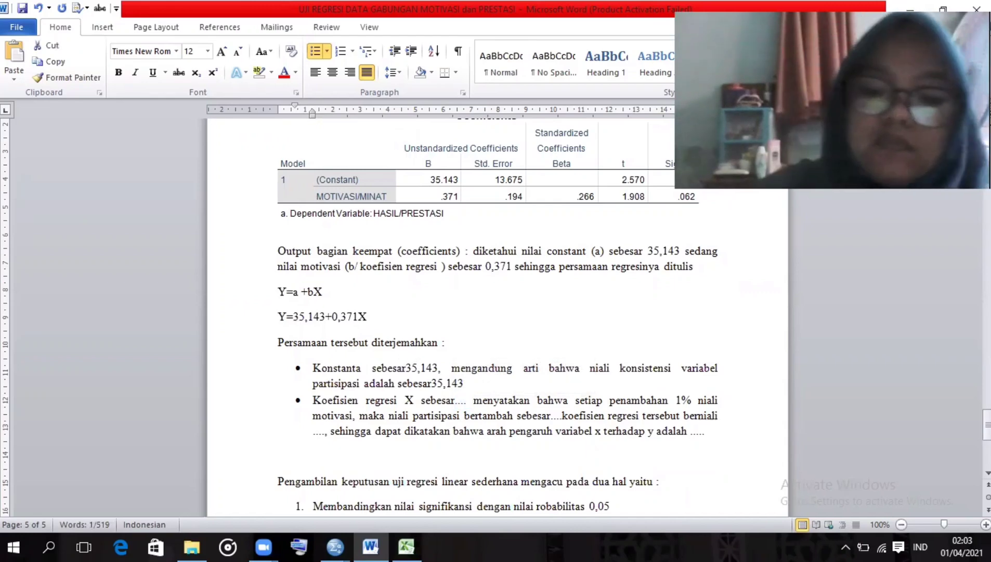
pyautogui.write('71')
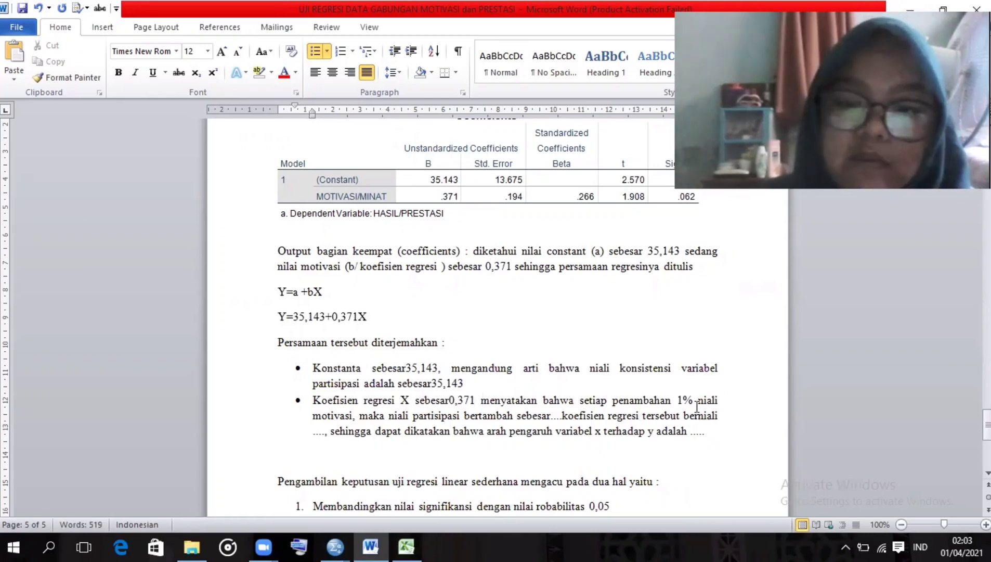
pyautogui.moveTo(721, 400); pyautogui.dragTo(709, 399)
pyautogui.write('lai')
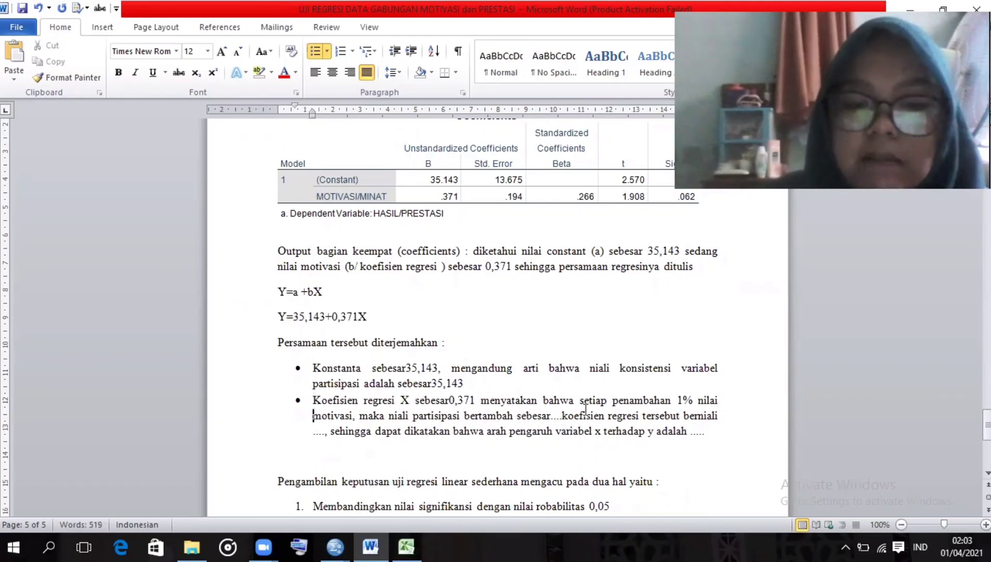
# Replace the dots after "partisipasi bertambah sebesar" with 0,371 followed by a period.
pyautogui.moveTo(563, 416); pyautogui.dragTo(554, 416)
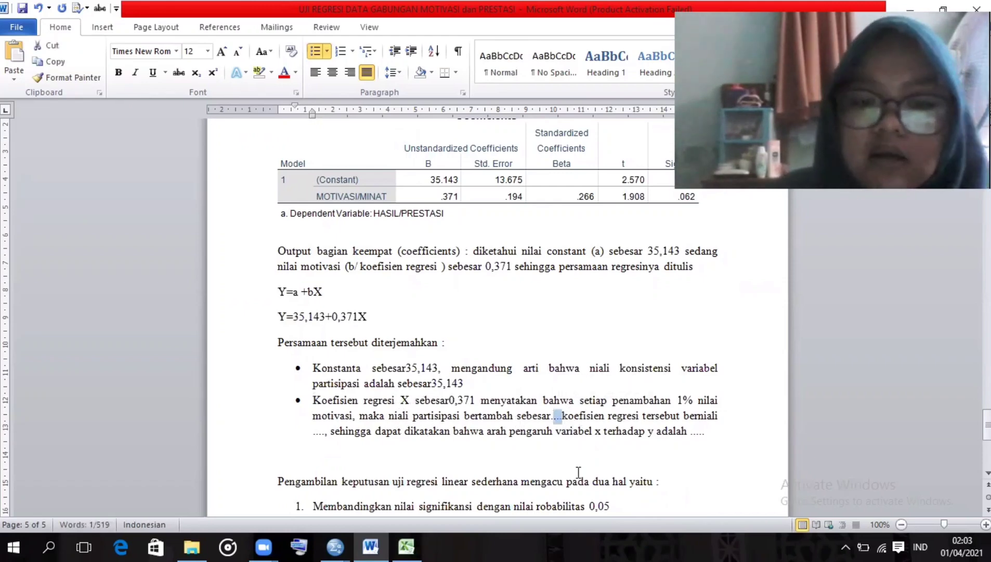
pyautogui.write('0,')
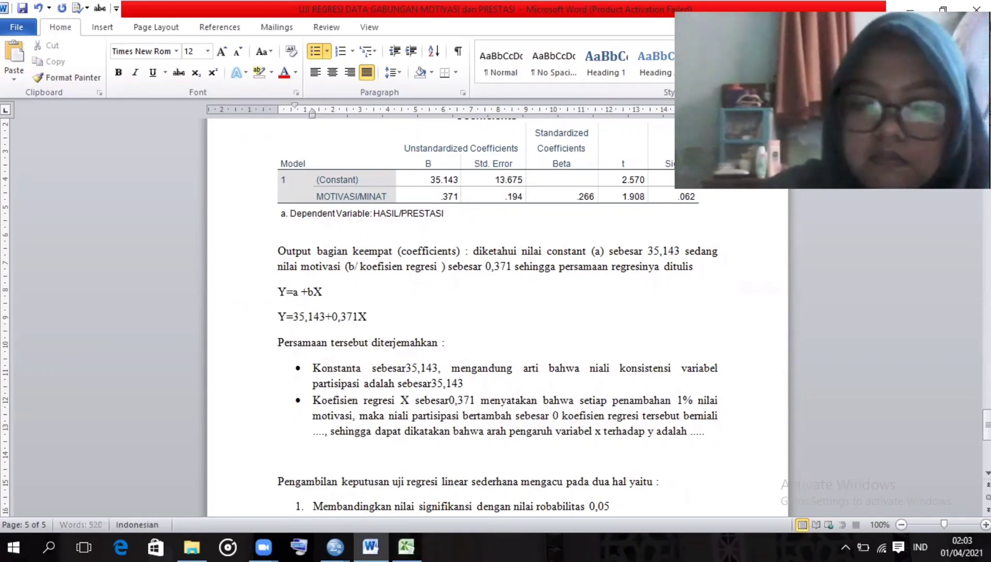
pyautogui.write('371')
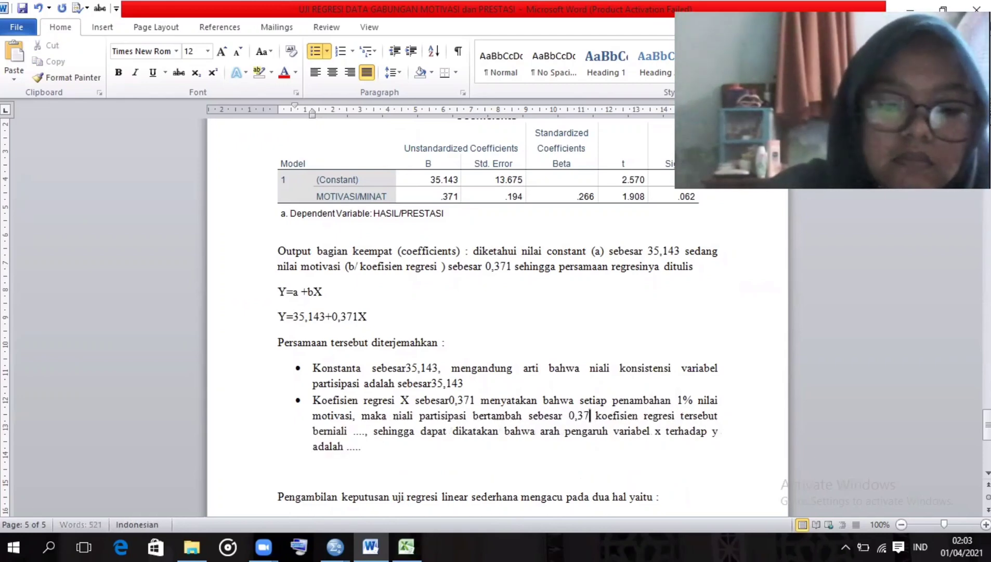
pyautogui.write('.')
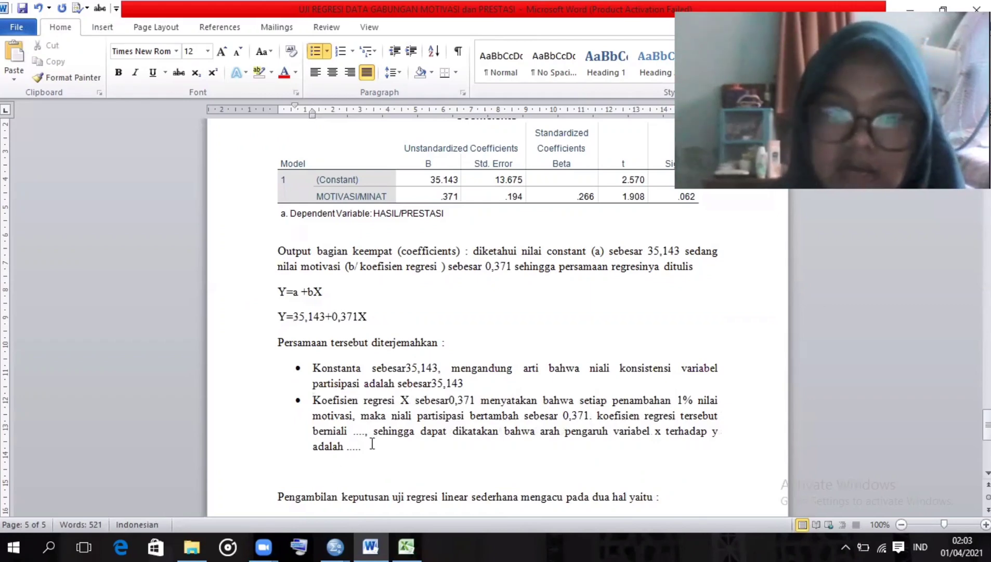
# Replace the dots after "berniali" and the dots after "adalah" in the second bullet with "positif".
pyautogui.moveTo(368, 431); pyautogui.dragTo(358, 431)
pyautogui.write('positif')
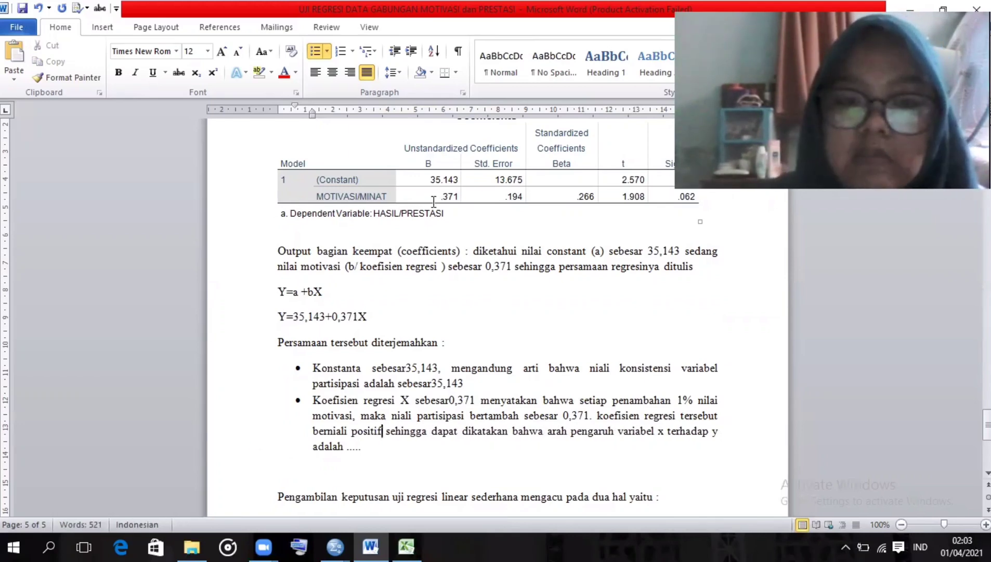
pyautogui.click(434, 196)
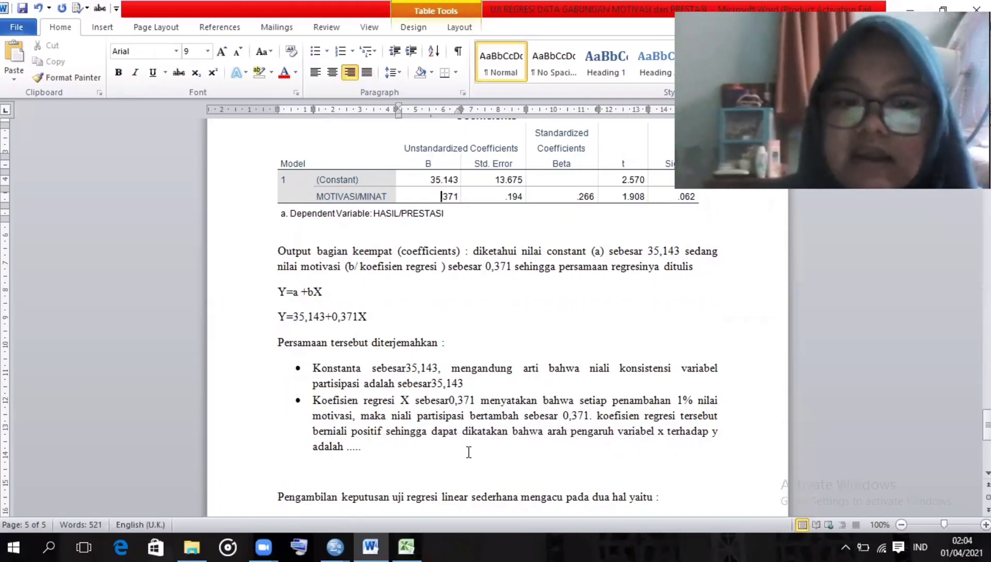
pyautogui.doubleClick(352, 446)
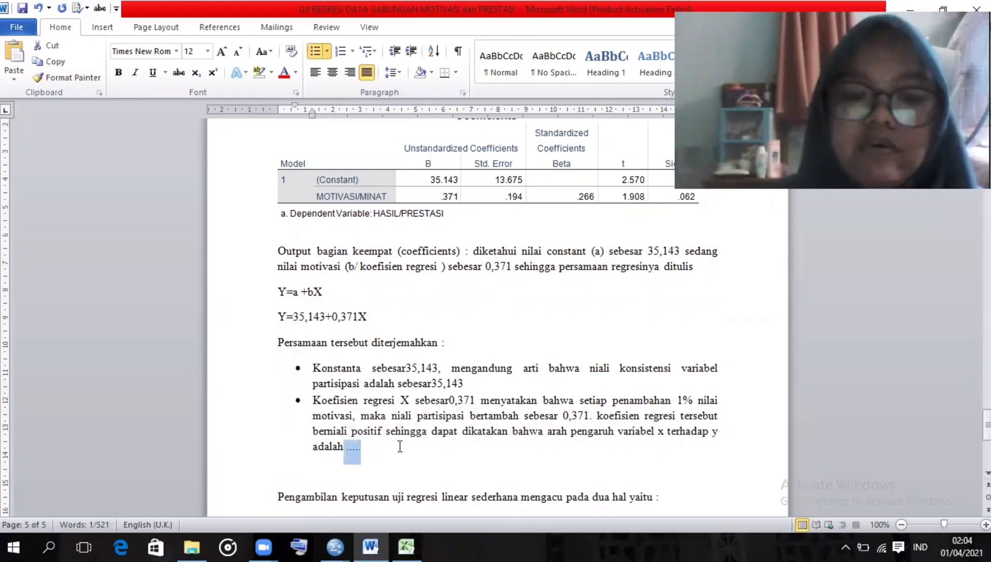
pyautogui.write('pos')
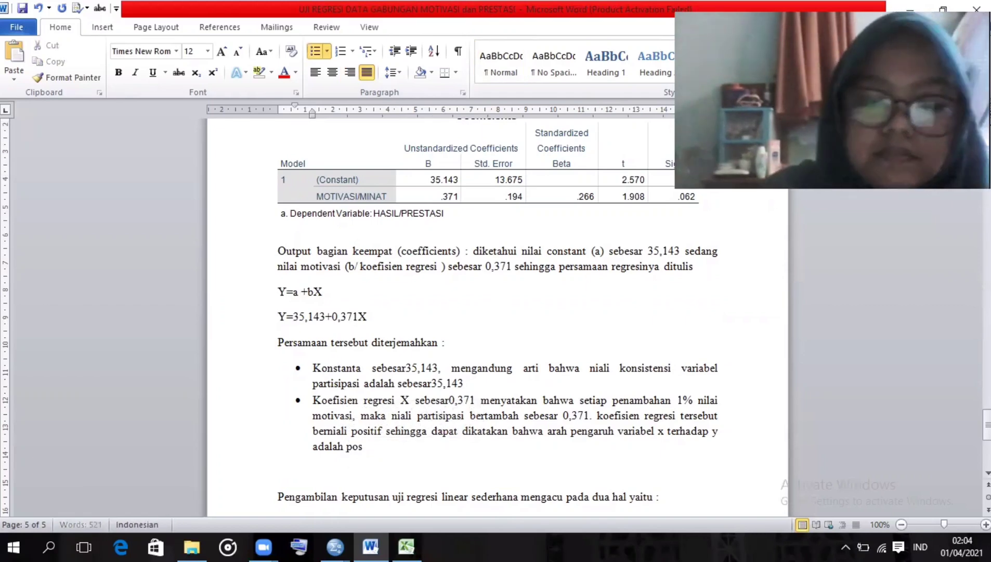
pyautogui.write('itif')
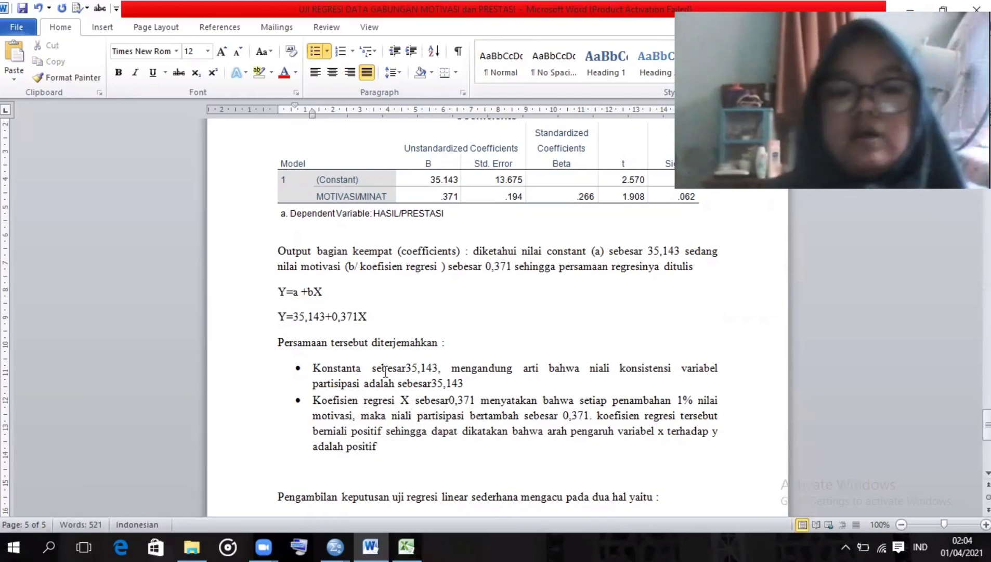
# Open the tabel-t PDF from the "file" folder in Documents.
pyautogui.scroll(-3, 385, 371)
pyautogui.scroll(-2, 398, 411)
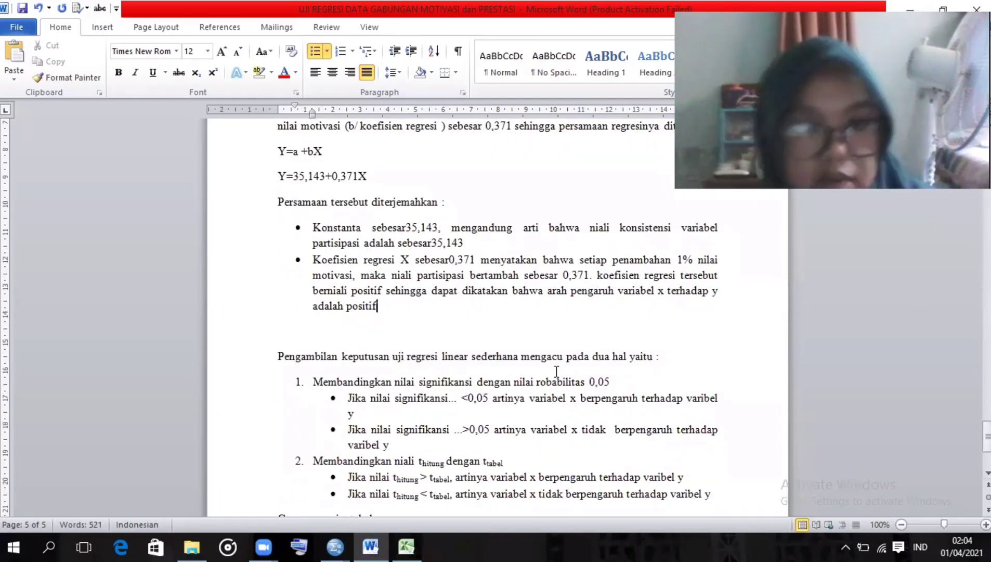
pyautogui.scroll(3, 399, 234)
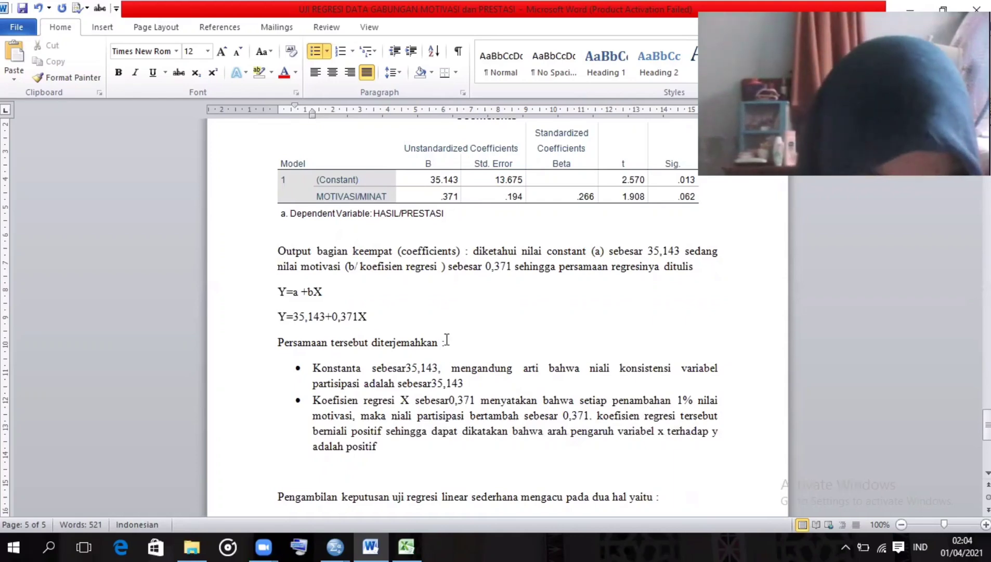
pyautogui.click(202, 541)
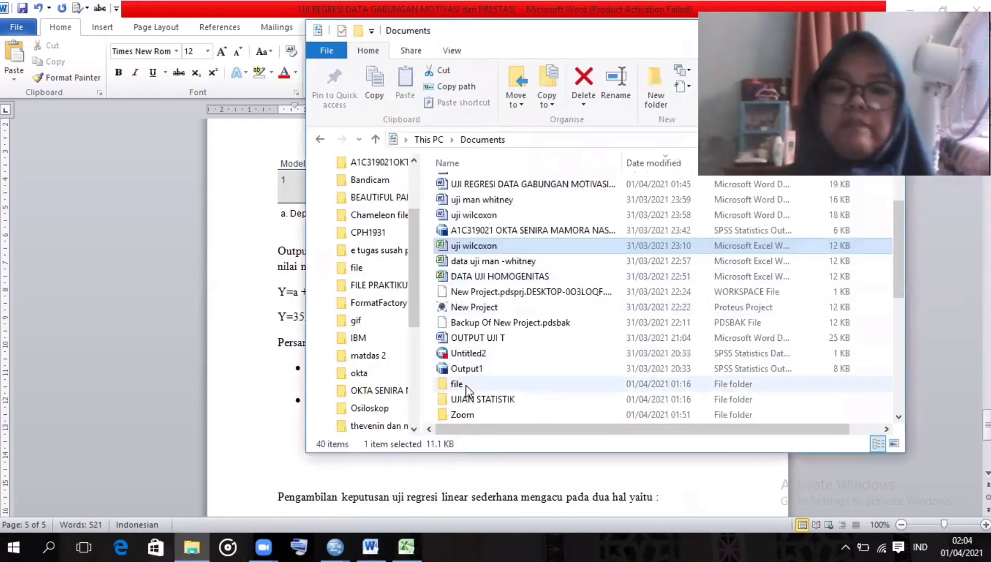
pyautogui.click(466, 386)
pyautogui.doubleClick(470, 388)
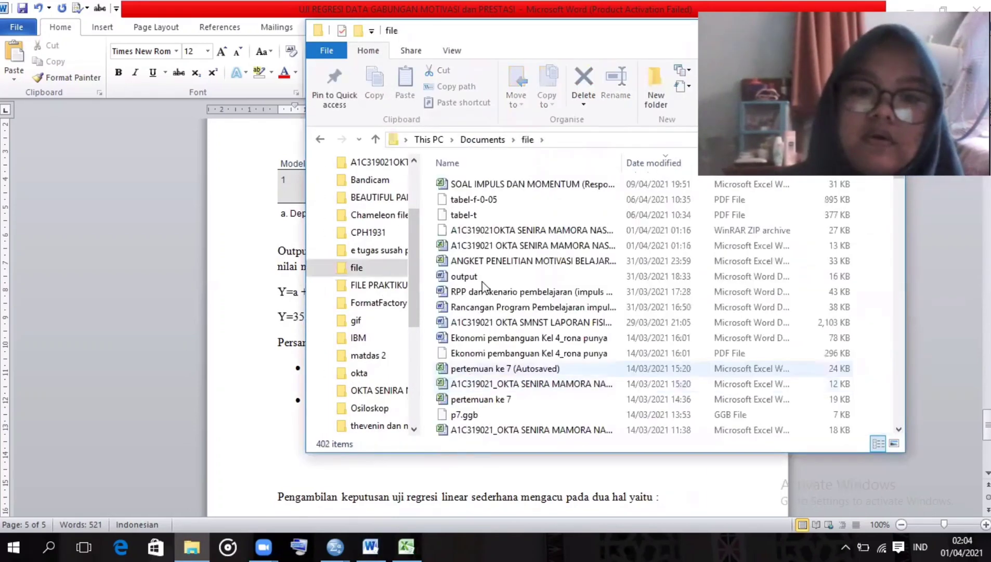
pyautogui.doubleClick(473, 215)
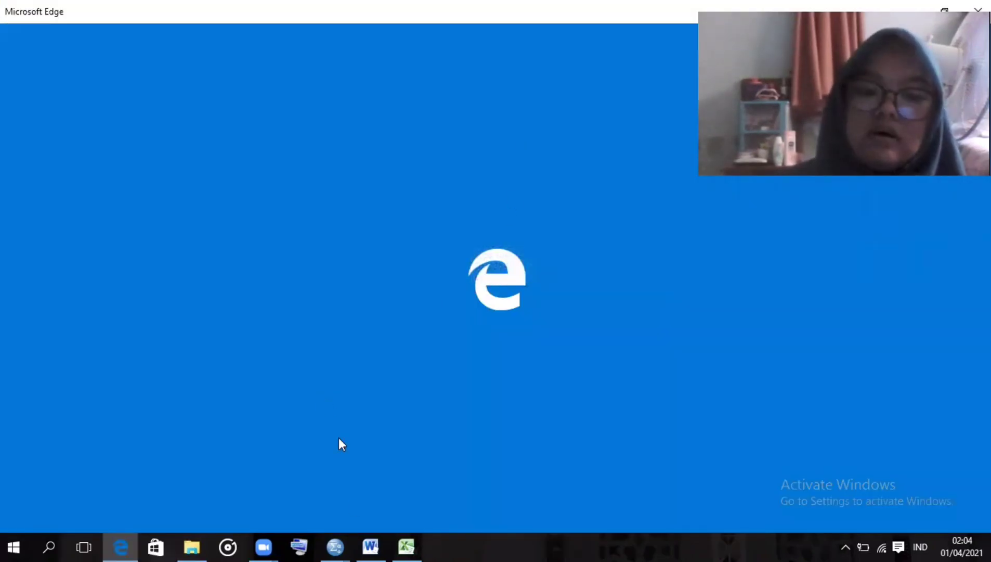
# Return to the Word document and append "=0,025" to the "T tabel = ( α/2)" line.
pyautogui.moveTo(373, 545)
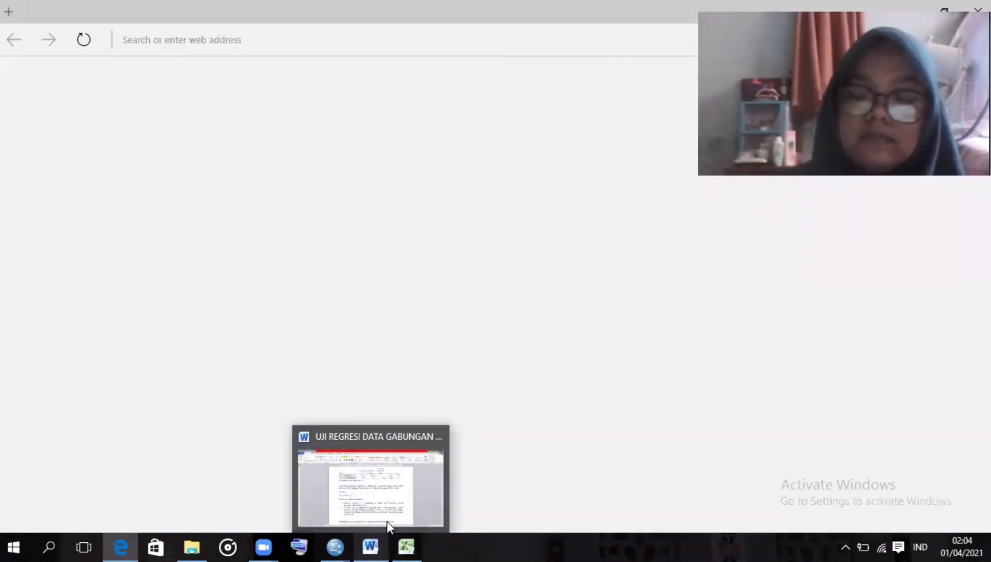
pyautogui.click(387, 506)
pyautogui.scroll(-6, 332, 347)
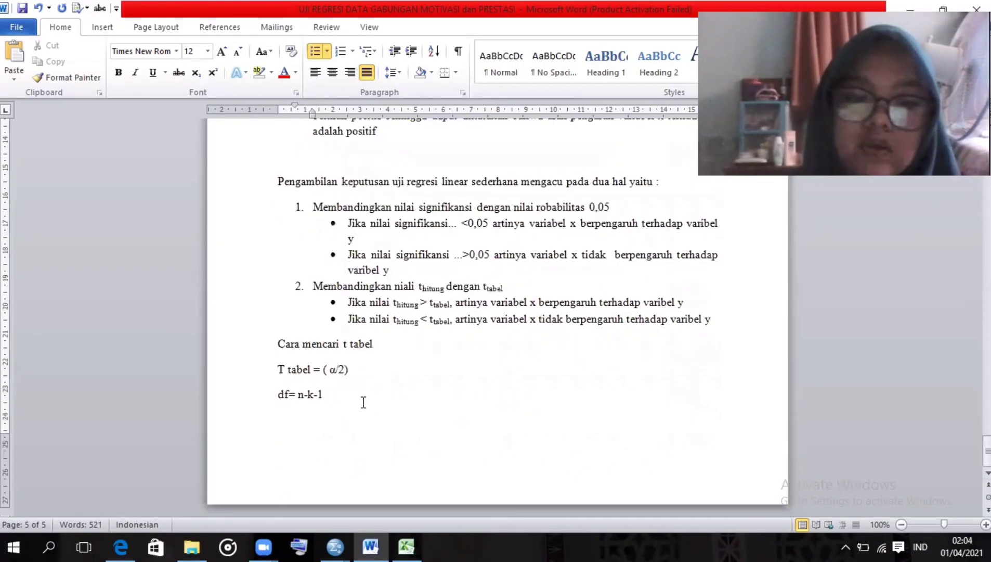
pyautogui.click(358, 373)
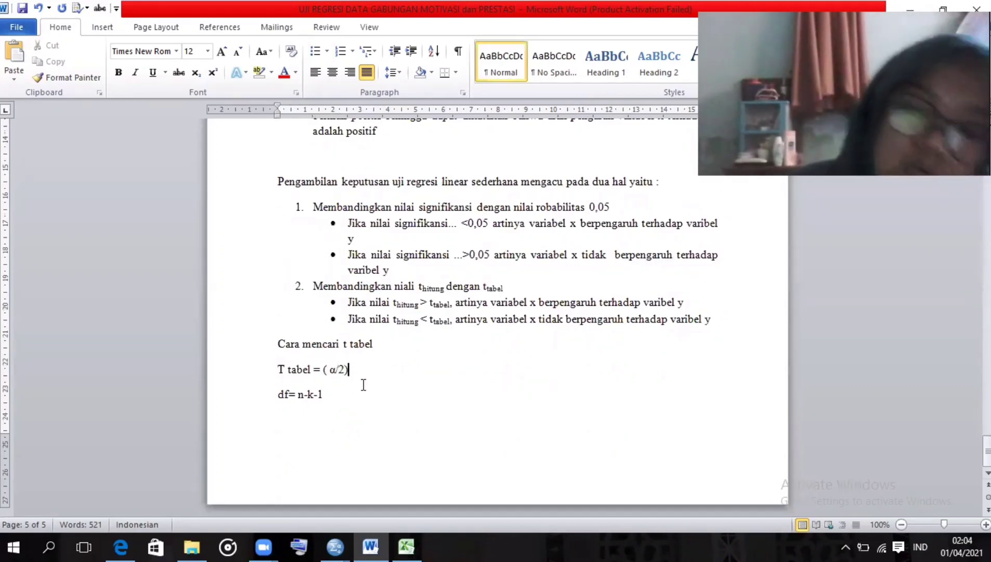
pyautogui.write('=0')
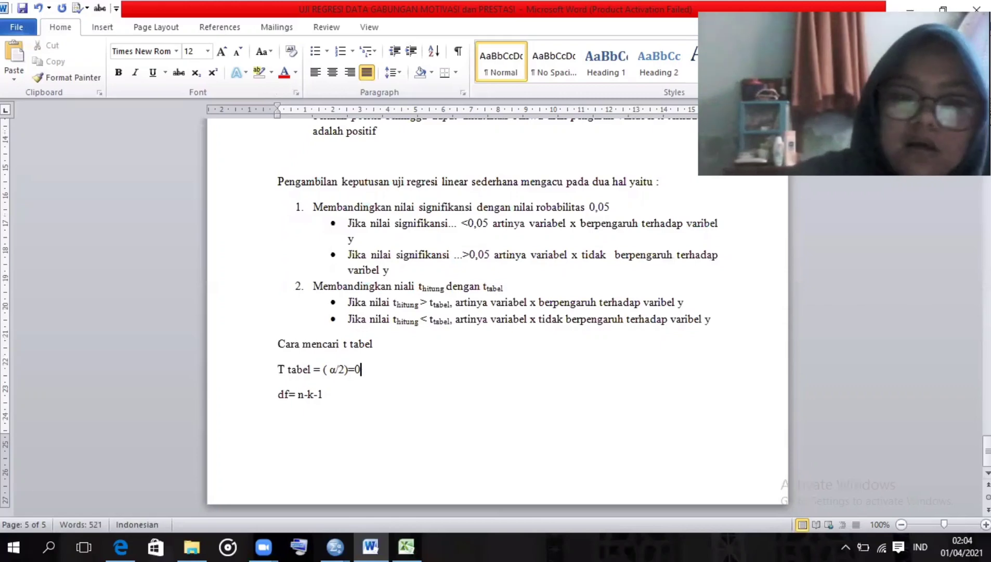
pyautogui.write(',025')
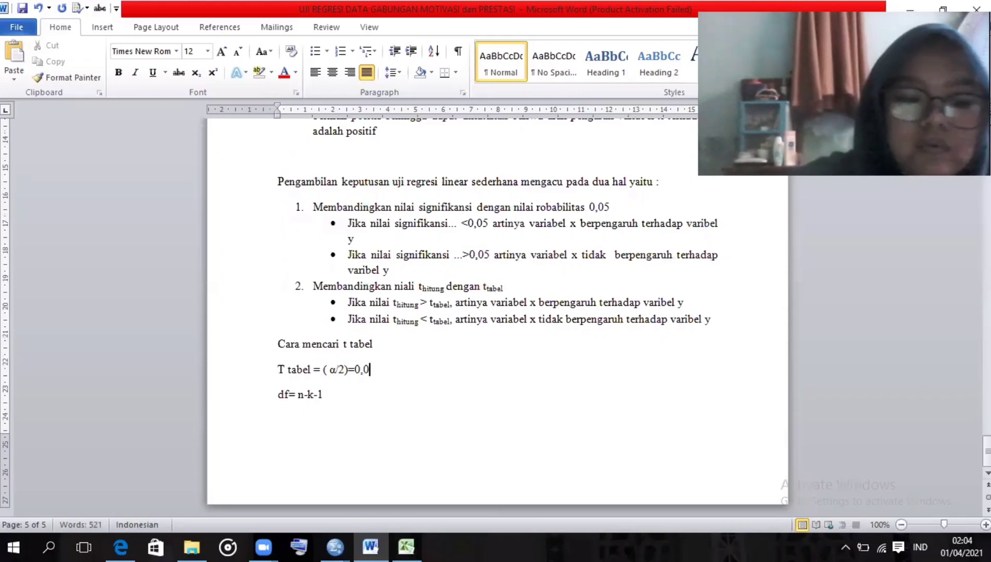
# Add the line "=50-2-1" below "df= n-k-1", followed by four paragraph breaks.
pyautogui.click(298, 409)
pyautogui.press('Return')
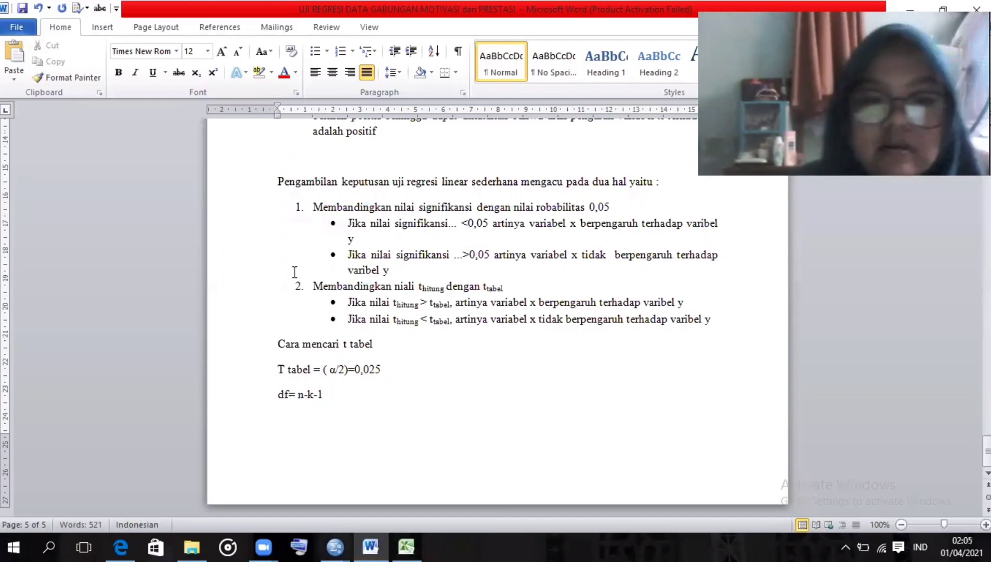
pyautogui.write('=5')
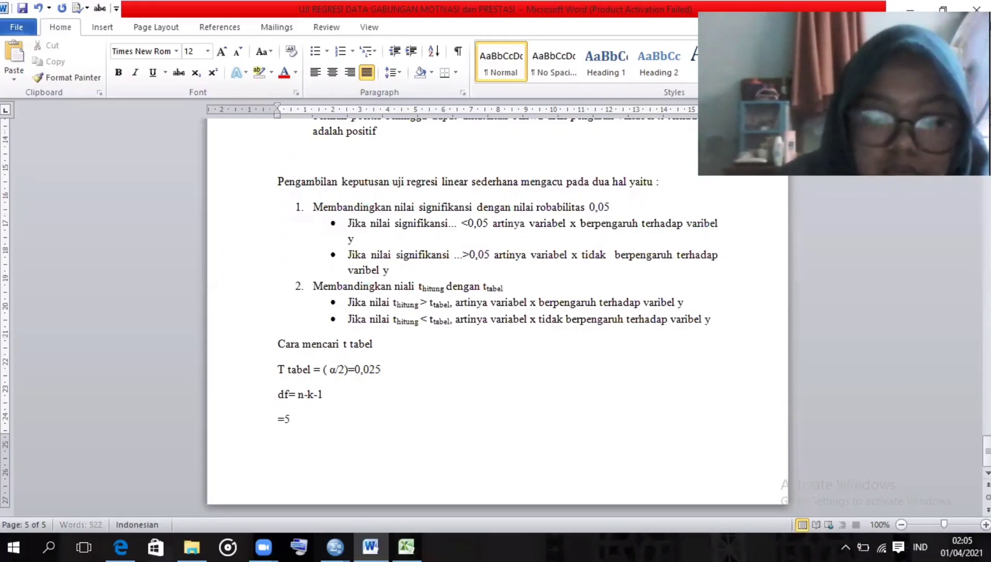
pyautogui.write('0-')
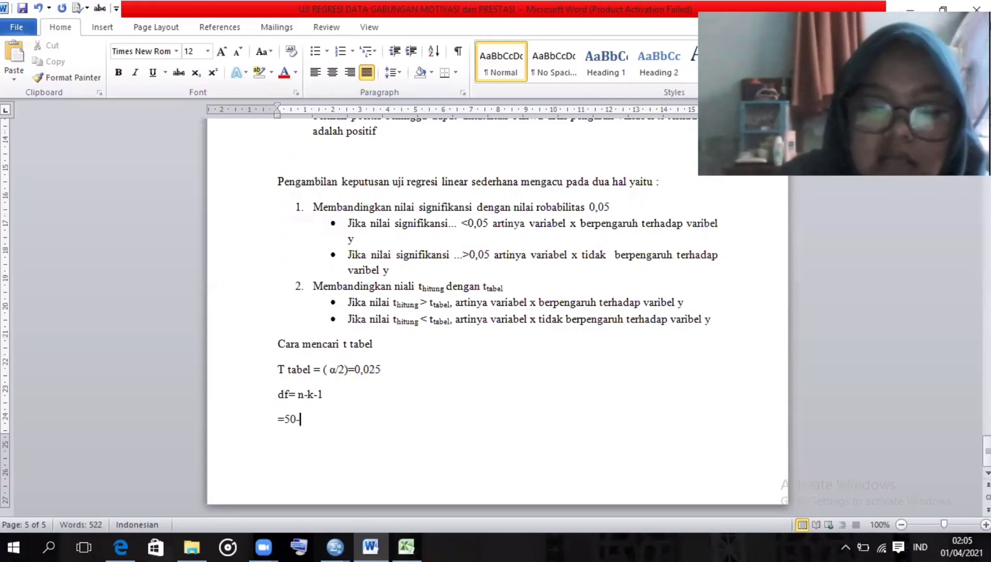
pyautogui.write('2')
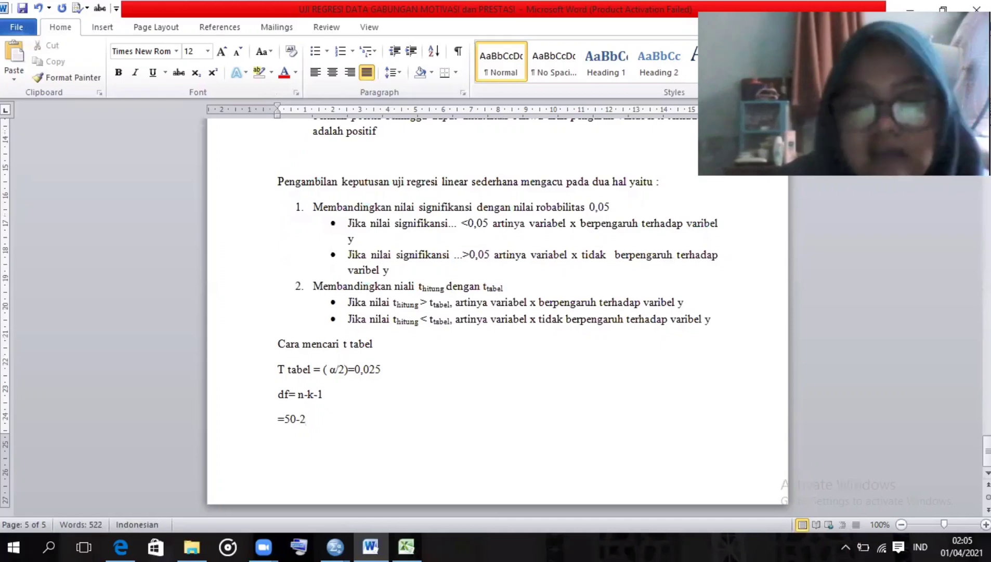
pyautogui.write('-1')
pyautogui.press('Return')
pyautogui.press('Return')
pyautogui.press('Return')
pyautogui.press('Return')
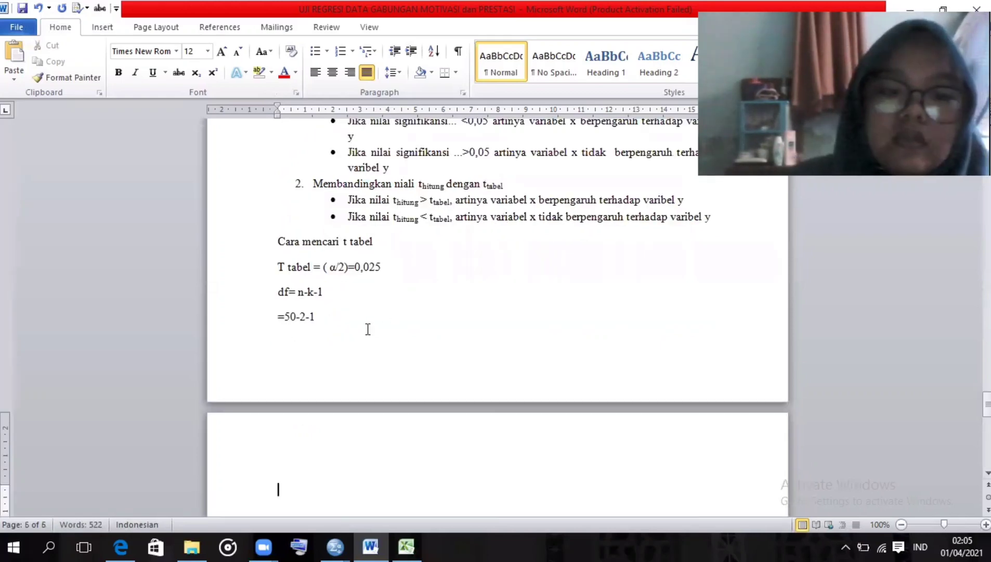
# Complete the degrees-of-freedom calculation by adding "=47" after "=50-2-1".
pyautogui.click(349, 312)
pyautogui.write('=')
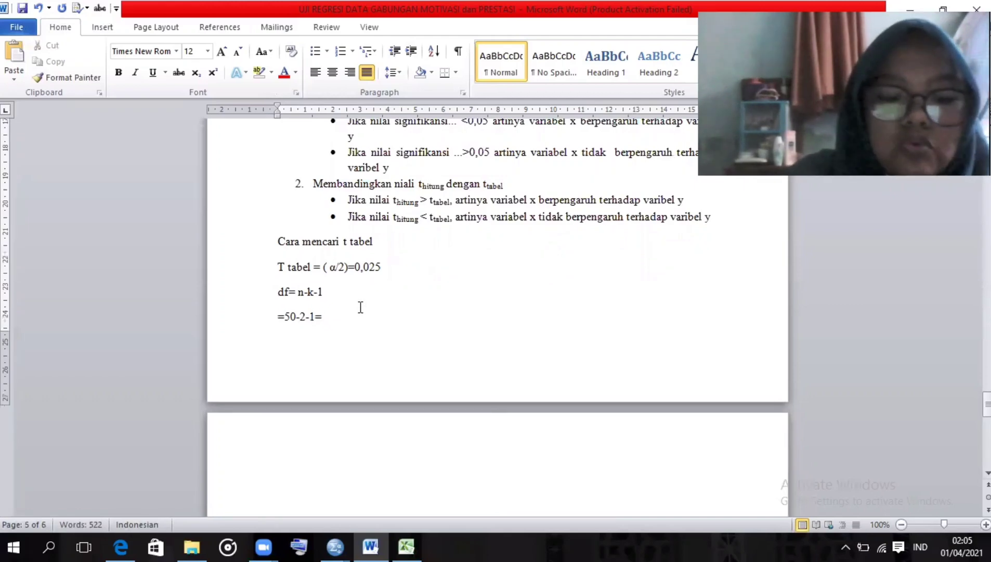
pyautogui.write('47')
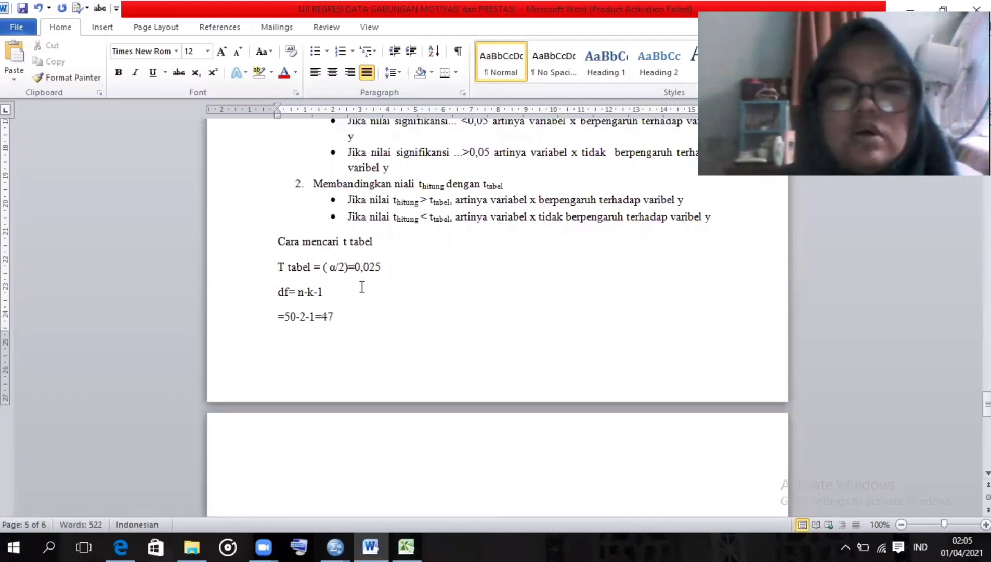
# Replace the dots before ">0,05" in the second "Jika nilai signifikansi" bullet with 0,062 from the Sig. column of the Coefficients table.
pyautogui.scroll(1, 360, 290)
pyautogui.scroll(3, 361, 290)
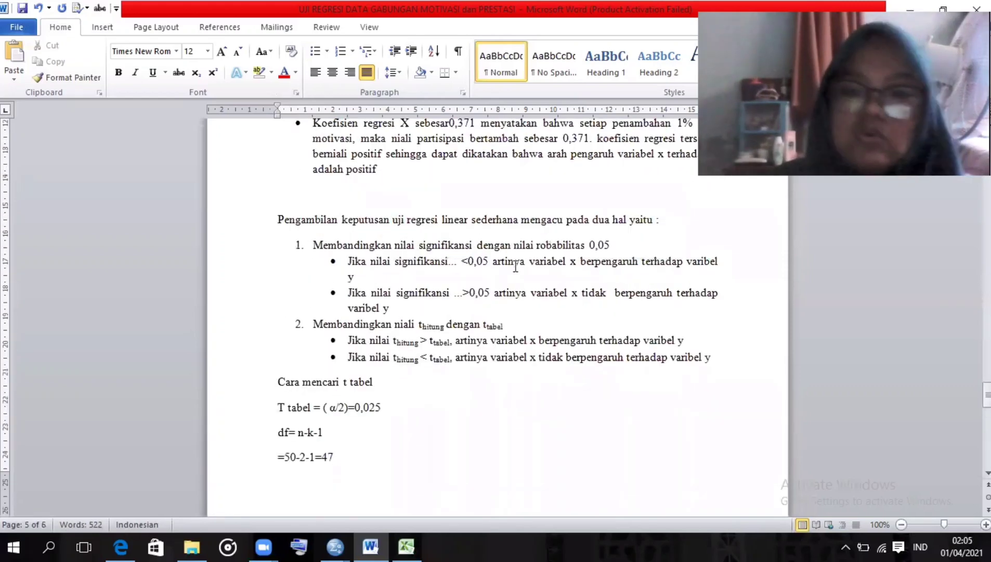
pyautogui.doubleClick(455, 261)
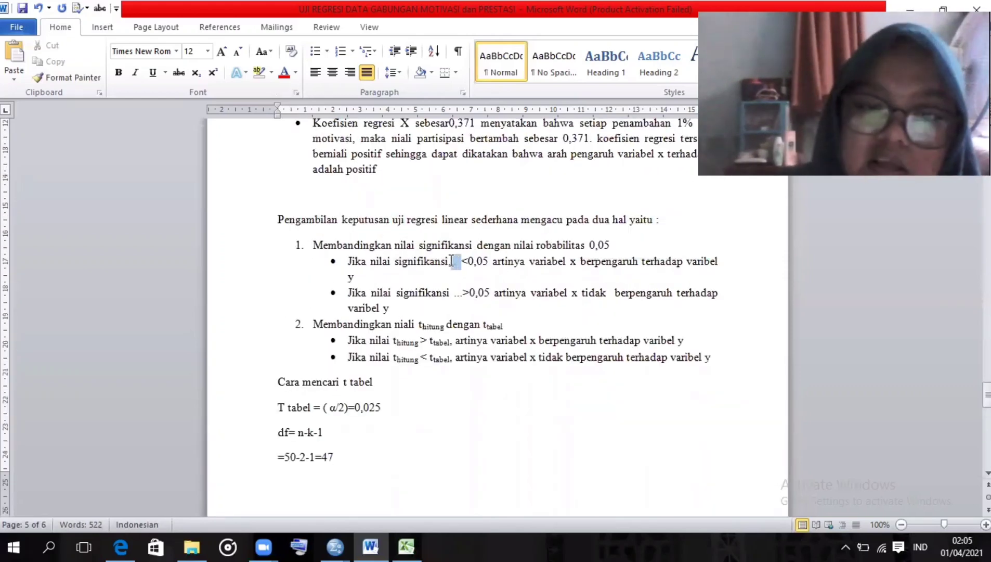
pyautogui.scroll(10, 564, 298)
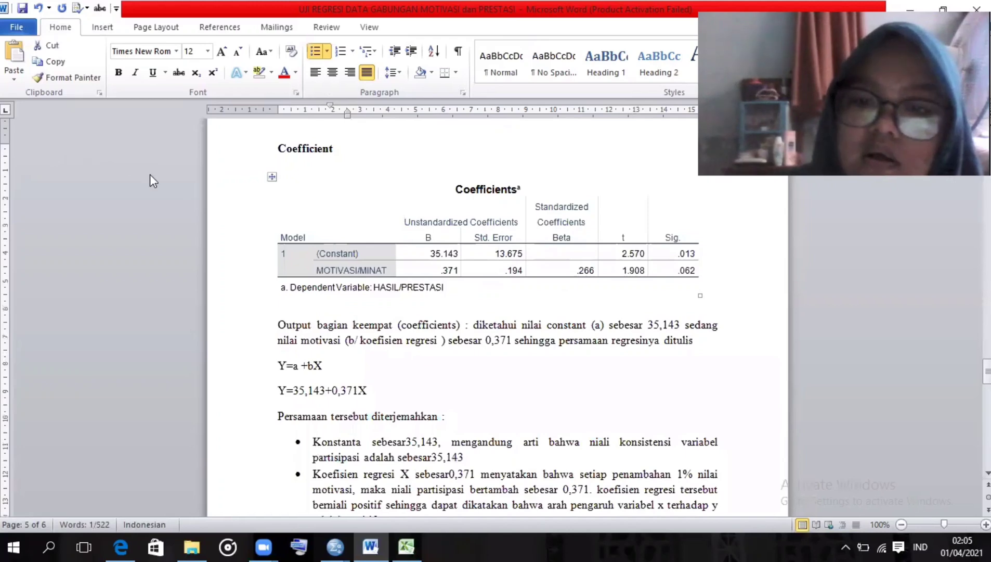
pyautogui.scroll(-5, 577, 312)
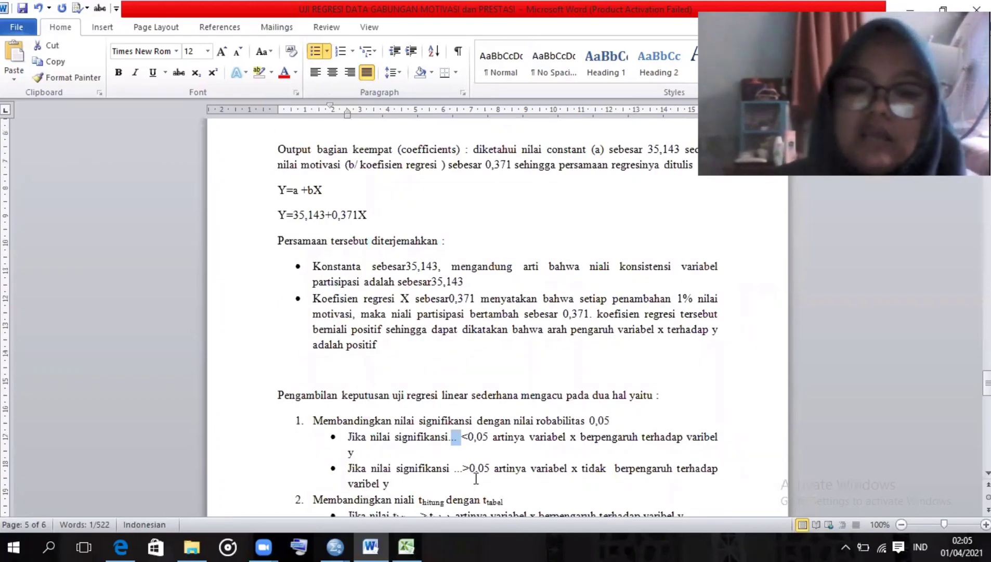
pyautogui.doubleClick(459, 469)
pyautogui.write('0,')
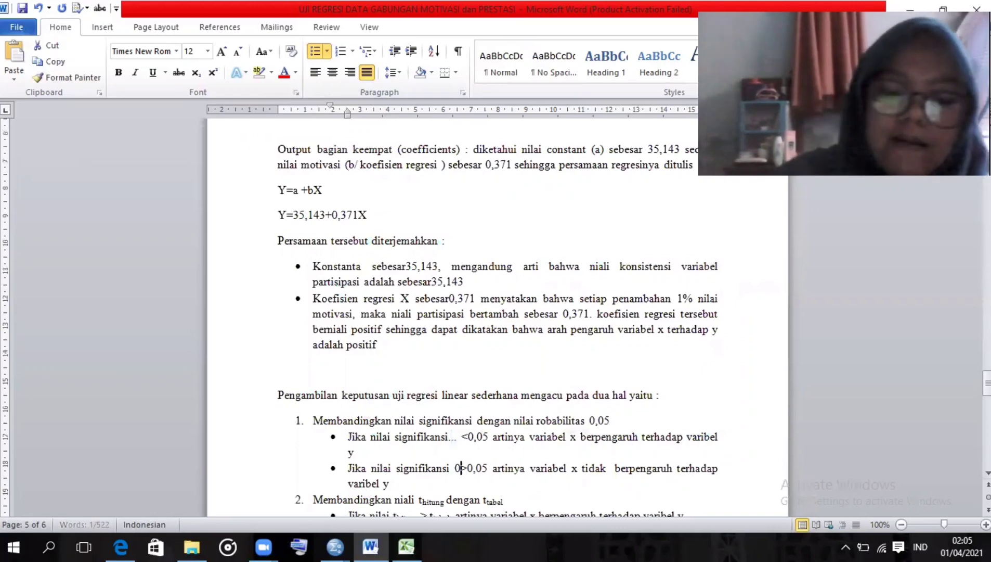
pyautogui.write('062')
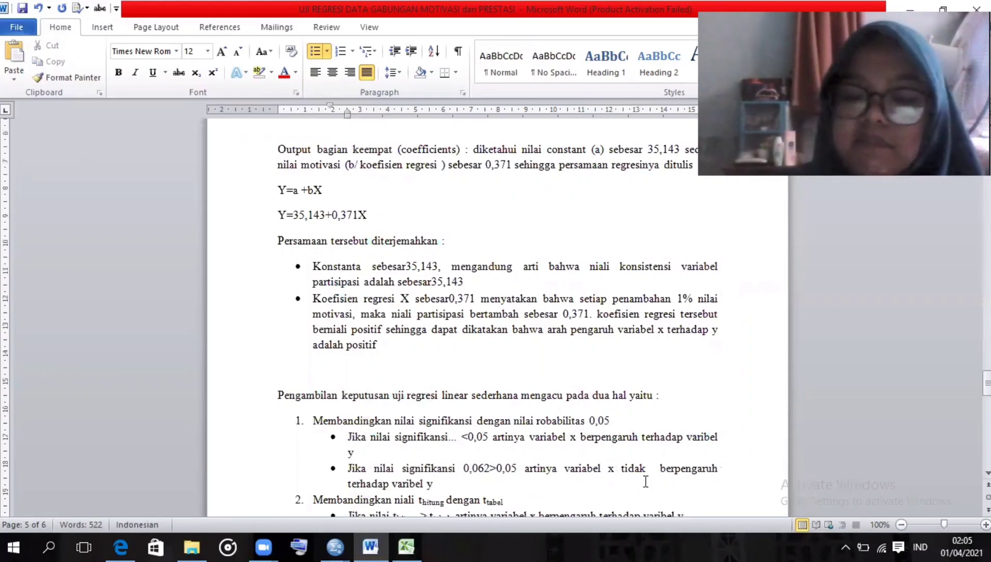
# Add an unbulleted line "T hitung = 1,908" below the last t-comparison bullet, using the motivation row's t value from the Coefficients table.
pyautogui.scroll(-3, 479, 443)
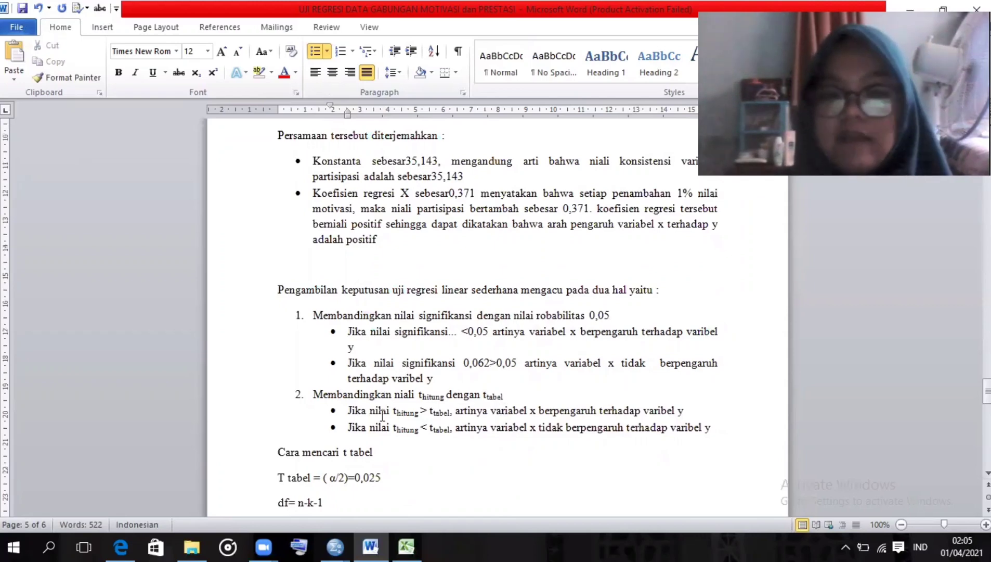
pyautogui.scroll(-2, 376, 391)
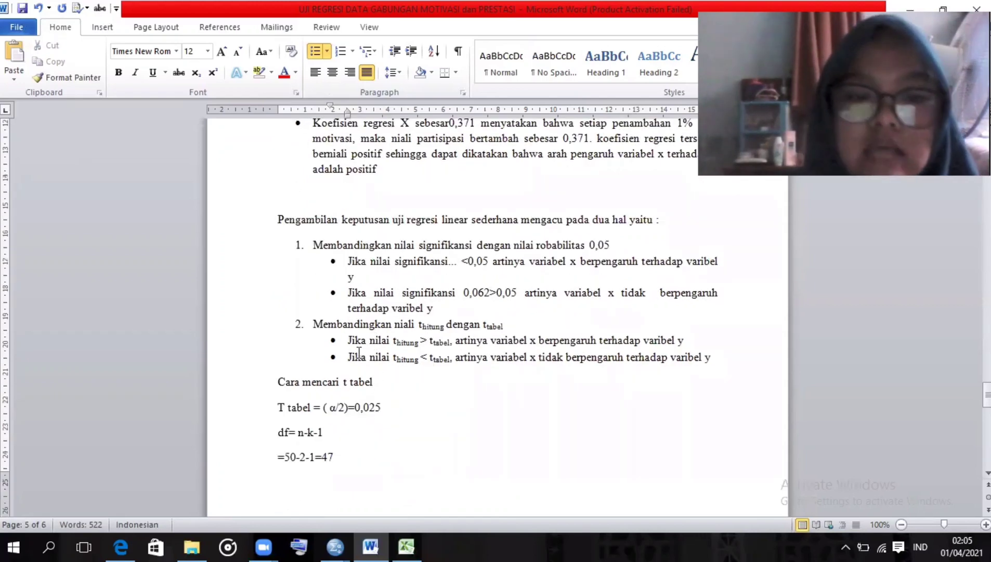
pyautogui.scroll(-1, 386, 328)
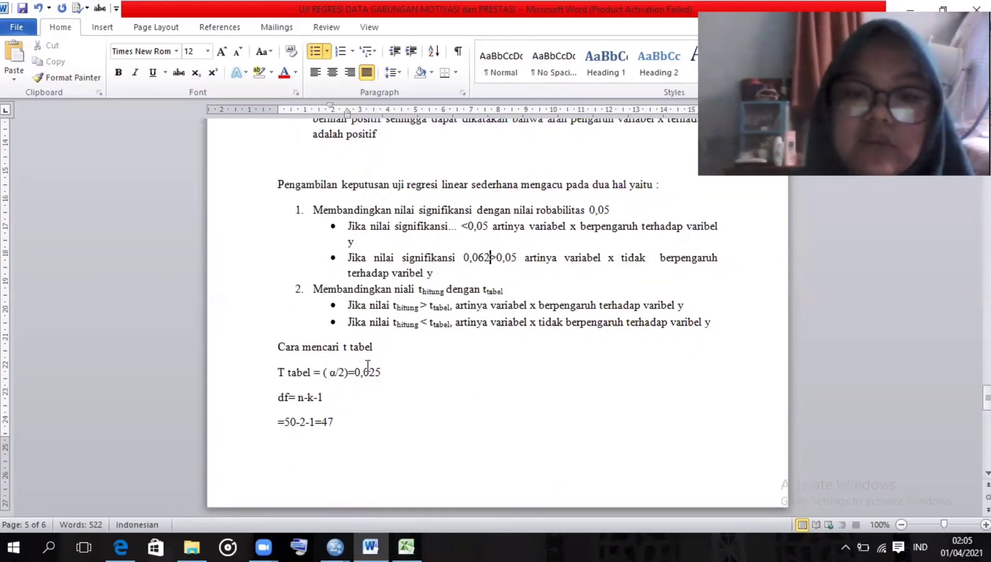
pyautogui.scroll(10, 439, 329)
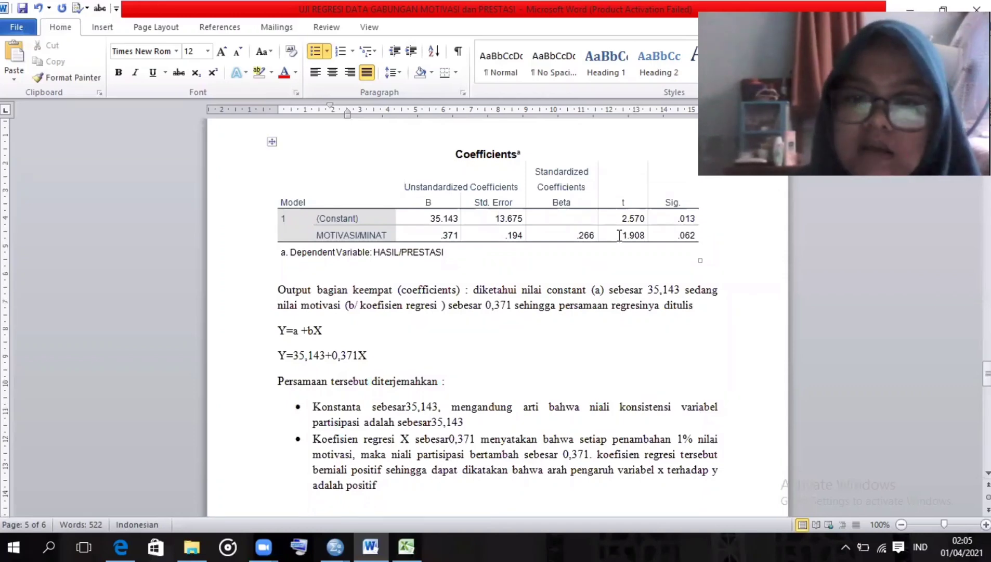
pyautogui.scroll(-10, 460, 387)
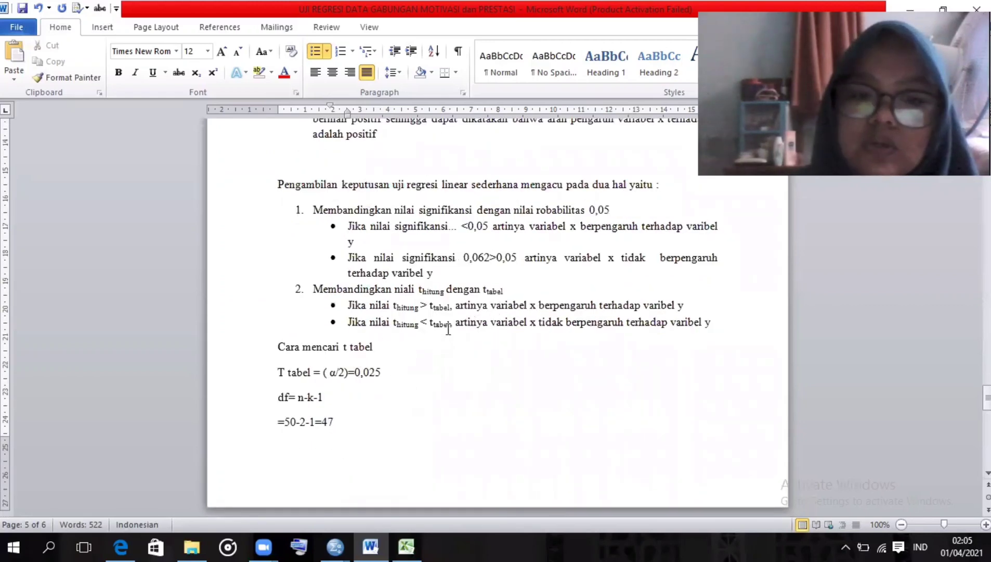
pyautogui.click(421, 345)
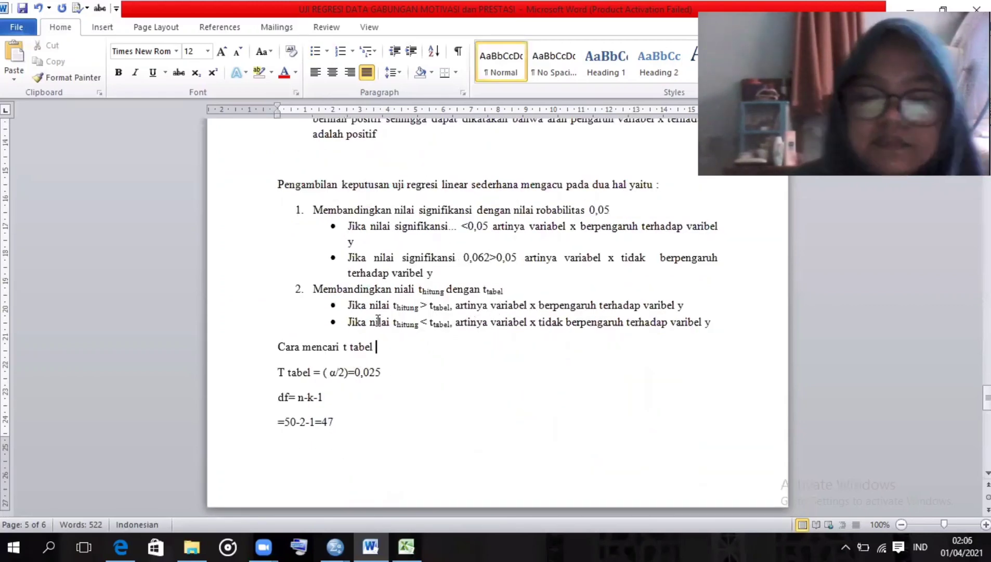
pyautogui.click(723, 321)
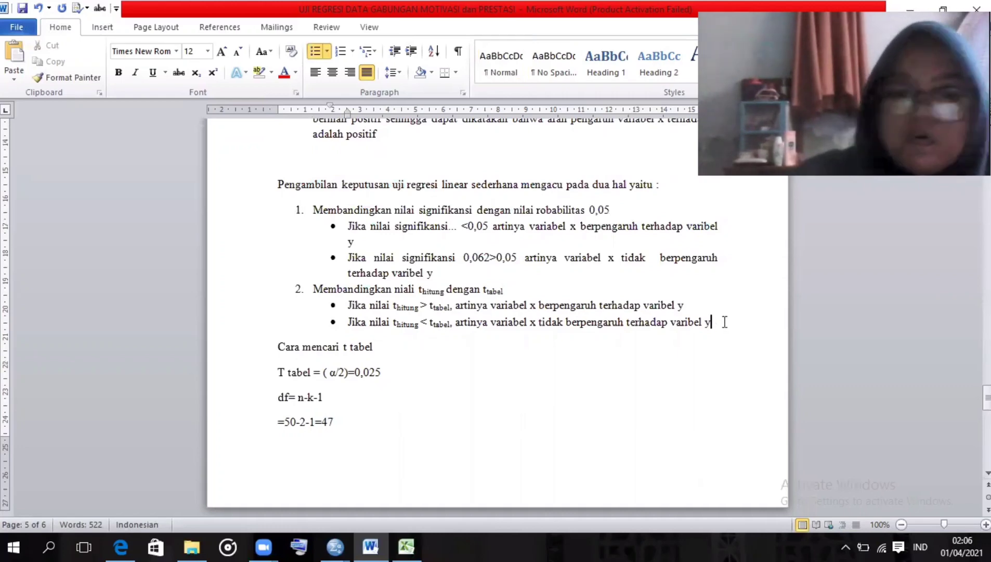
pyautogui.press('Return')
pyautogui.press('BackSpace')
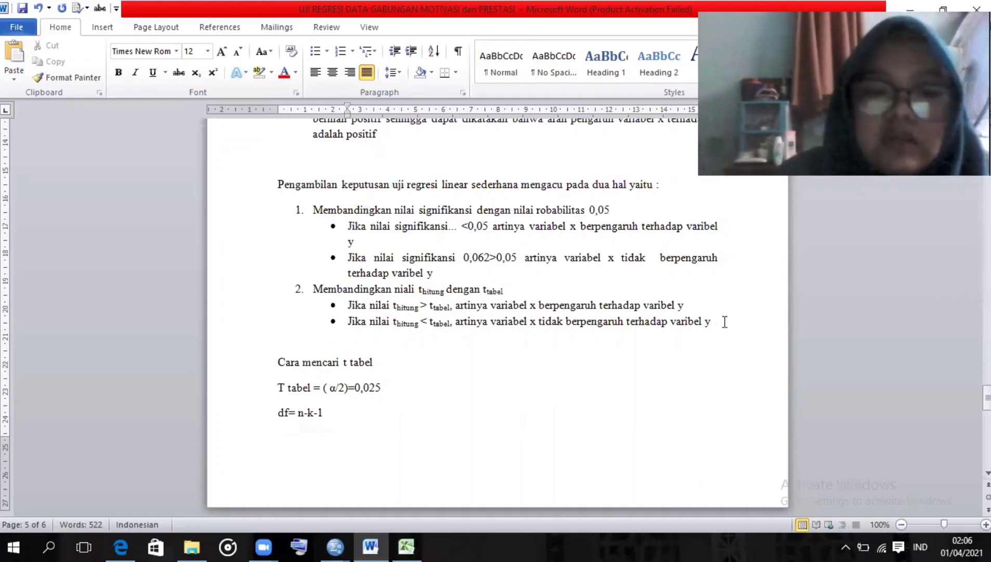
pyautogui.write('T hitung =')
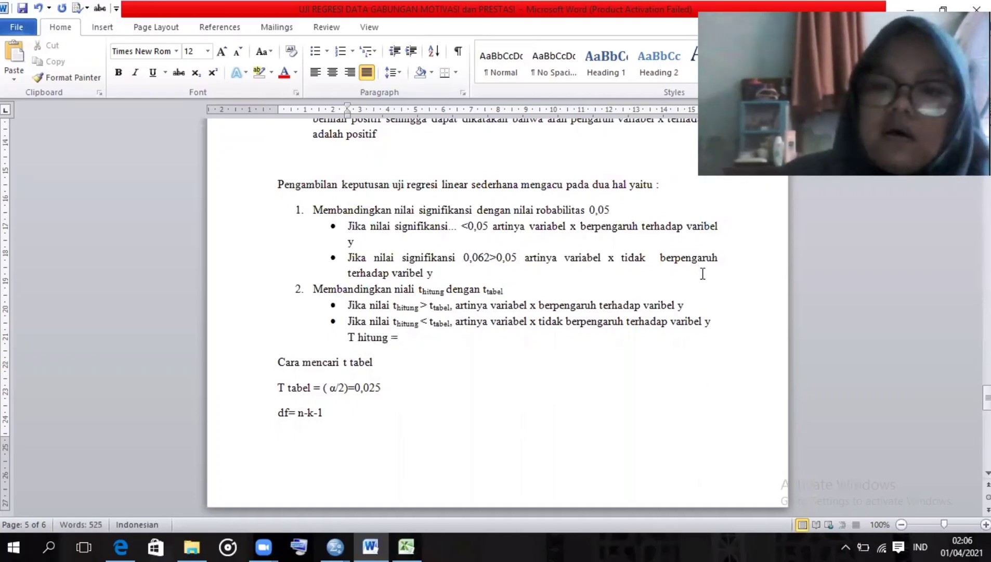
pyautogui.scroll(10, 629, 283)
pyautogui.scroll(-10, 658, 346)
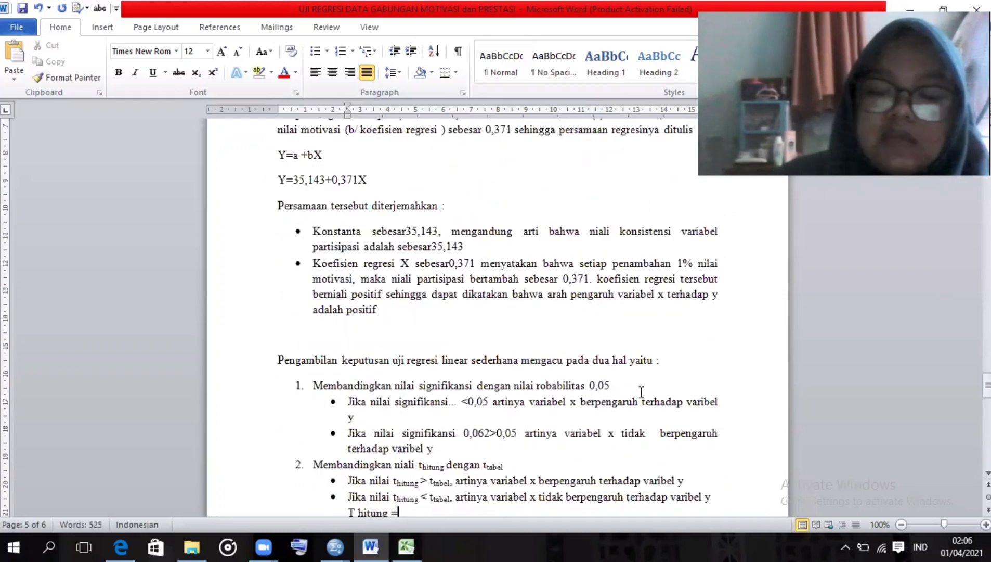
pyautogui.write('1,908')
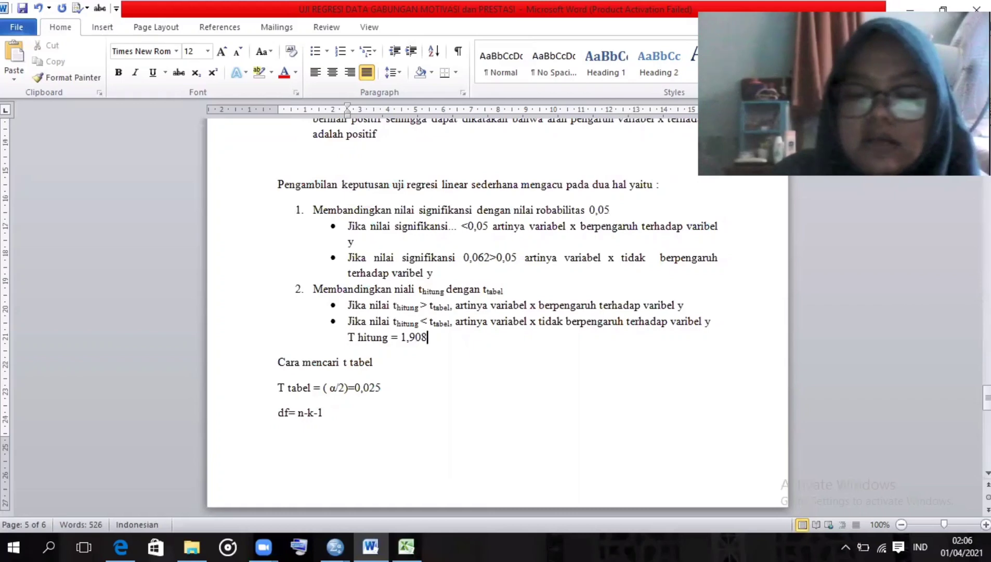
# Add a "T tabel" line directly below the "T hitung = 1,908" line.
pyautogui.press('Return')
pyautogui.write('t tbel')
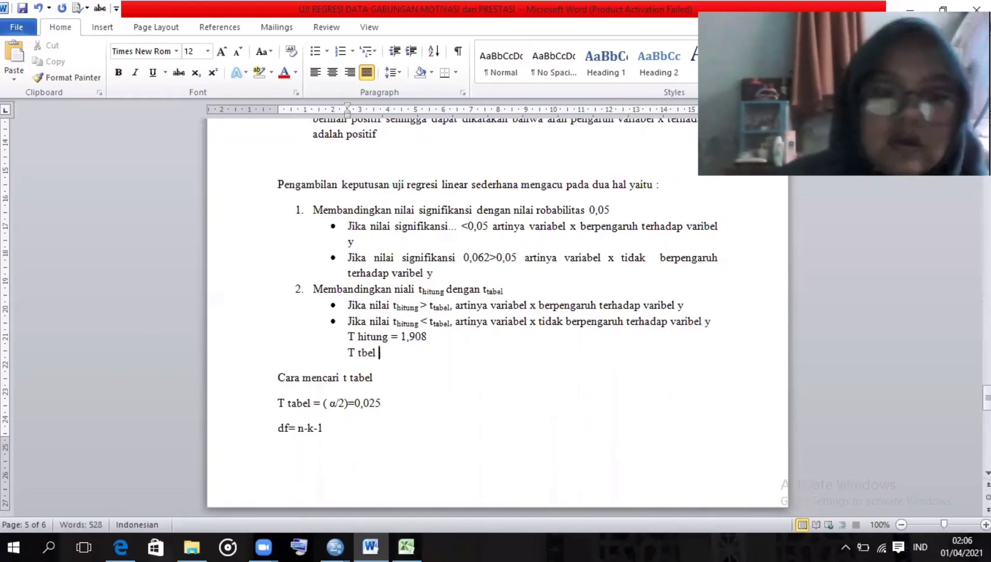
pyautogui.click(361, 353)
pyautogui.write('a')
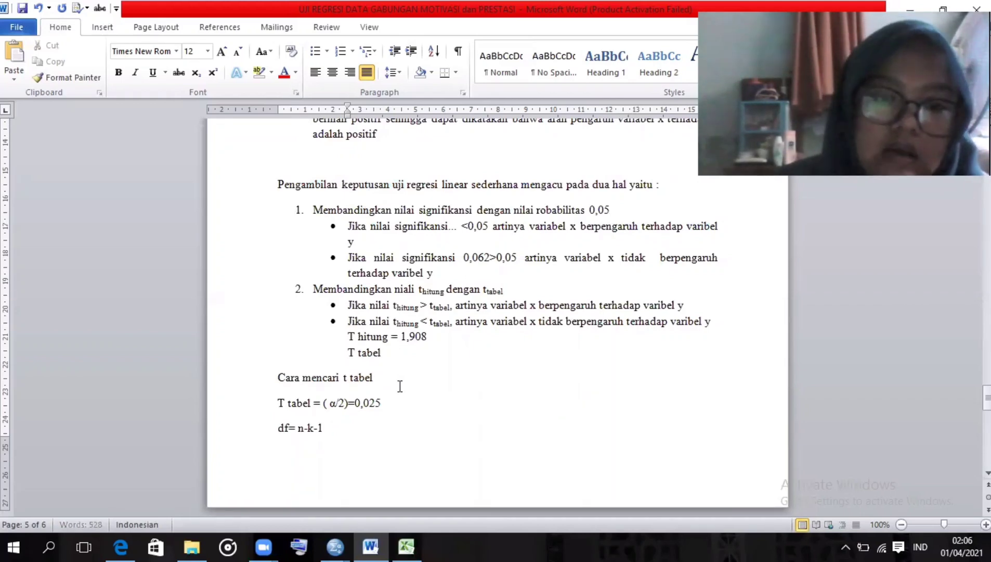
# Switch to tabel-t.pdf in the browser and copy the t value for df 47 in the 0.025 column.
pyautogui.scroll(-1, 394, 390)
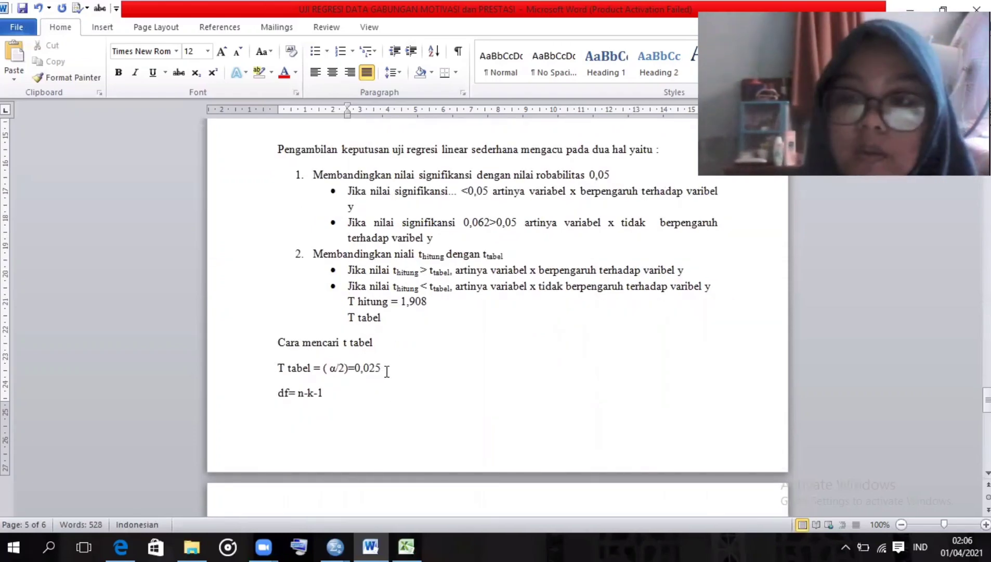
pyautogui.scroll(-2, 356, 369)
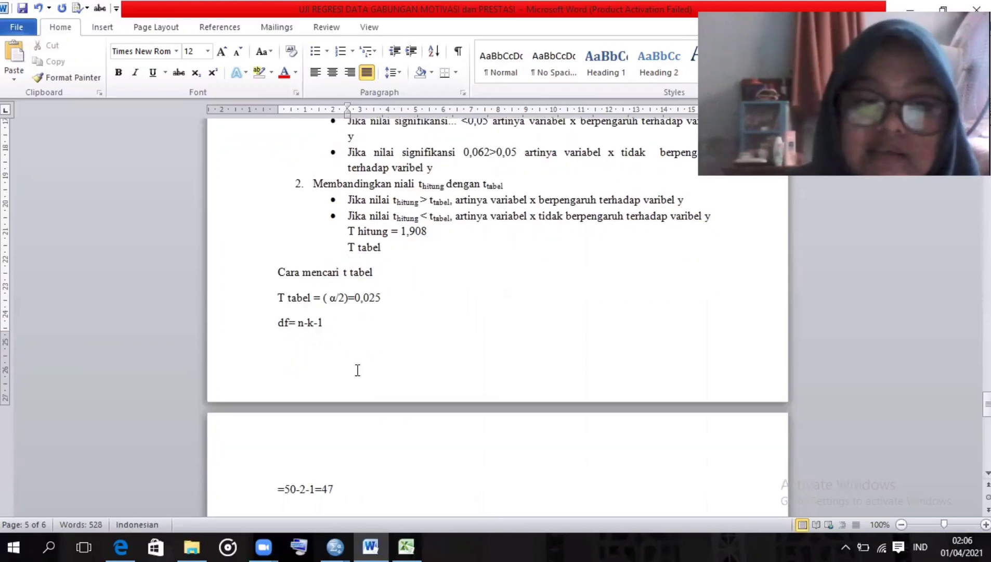
pyautogui.scroll(1, 324, 358)
pyautogui.scroll(-2, 331, 364)
pyautogui.scroll(-2, 331, 363)
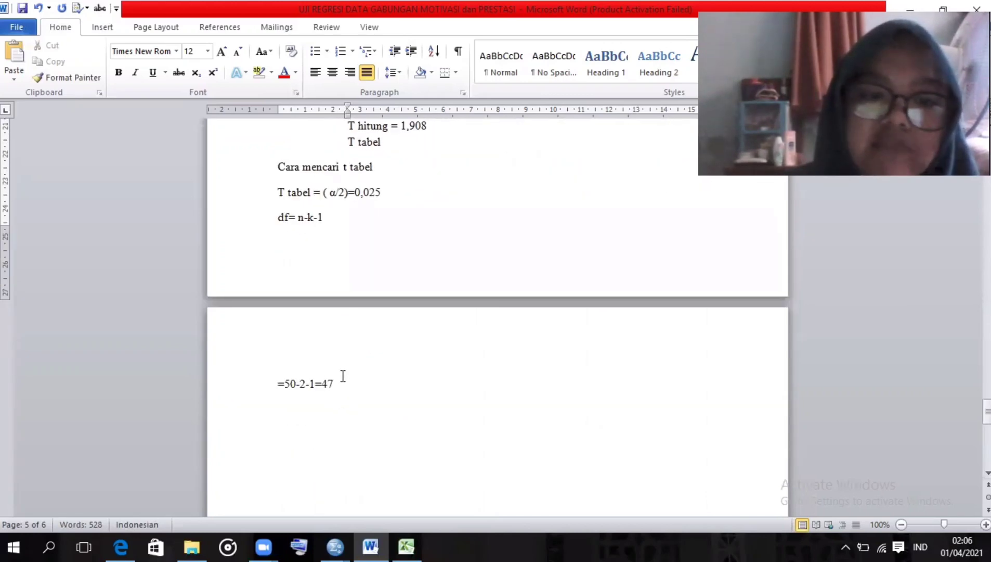
pyautogui.click(136, 537)
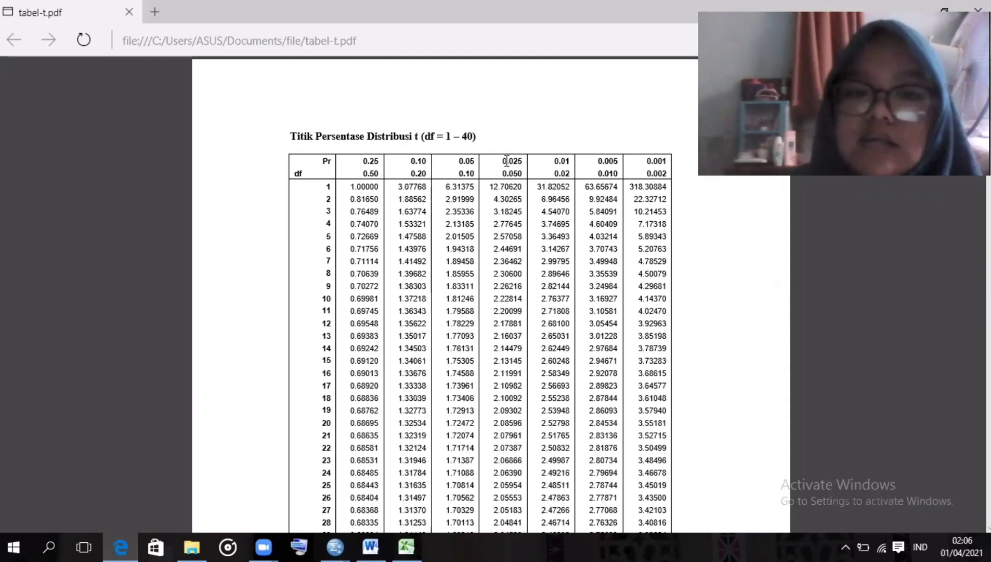
pyautogui.moveTo(503, 161); pyautogui.dragTo(530, 162)
pyautogui.scroll(-10, 338, 269)
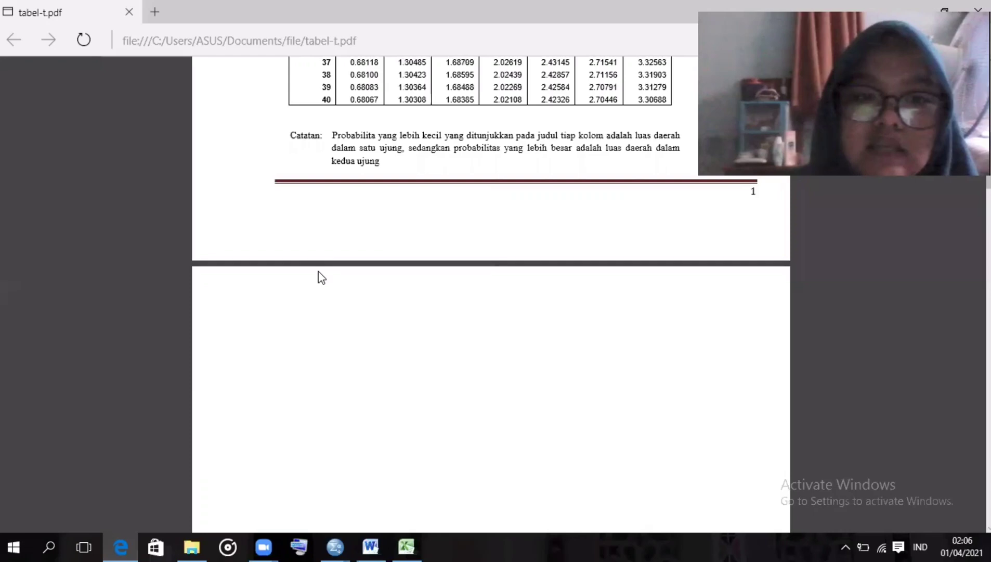
pyautogui.scroll(-5, 338, 239)
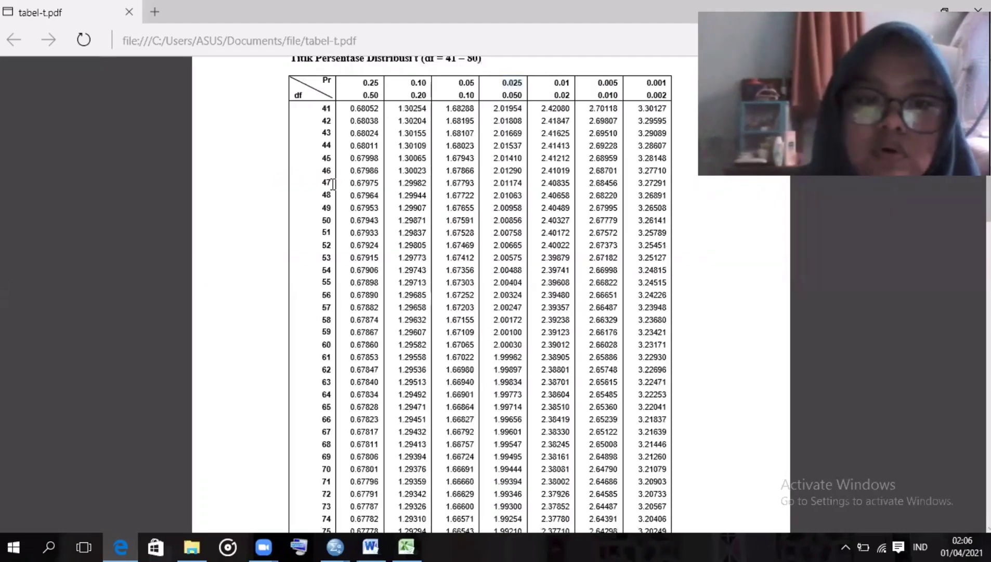
pyautogui.moveTo(344, 186); pyautogui.dragTo(525, 187)
pyautogui.rightClick(517, 186)
pyautogui.click(528, 201)
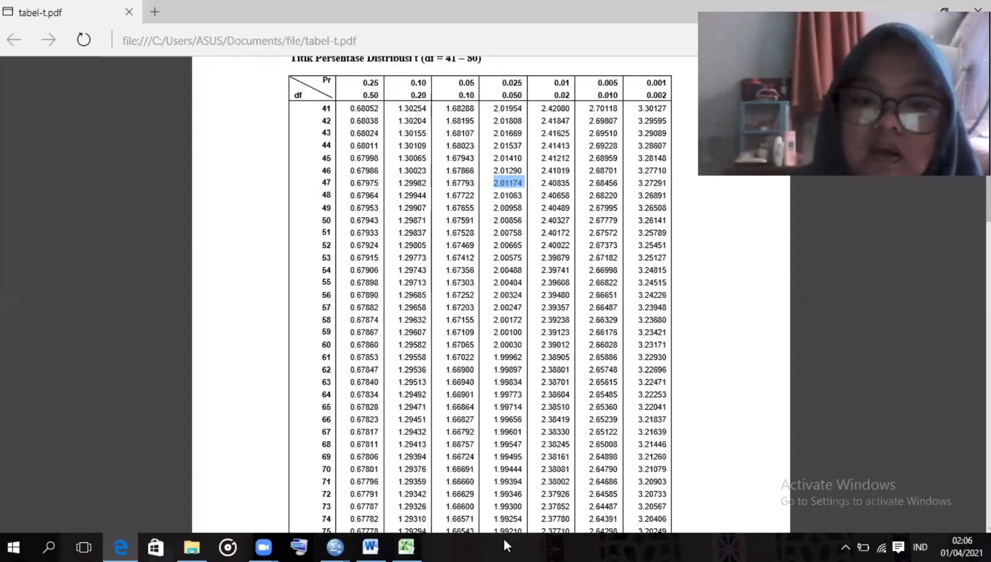
# Return to the Word document and complete the new "T tabel" line with "=" and the copied value 2.01174.
pyautogui.click(406, 546)
pyautogui.click(370, 546)
pyautogui.scroll(4, 374, 336)
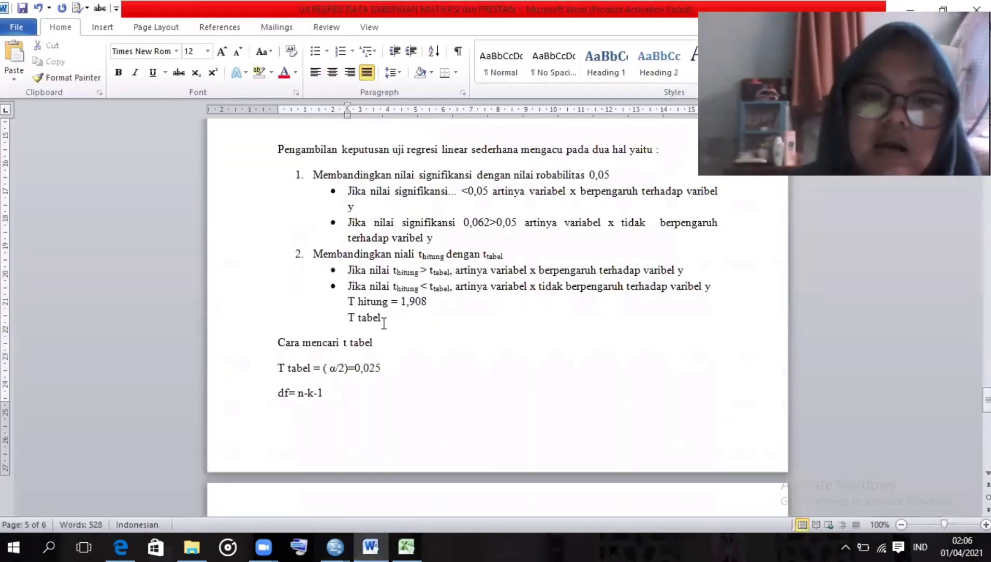
pyautogui.click(398, 320)
pyautogui.write('=')
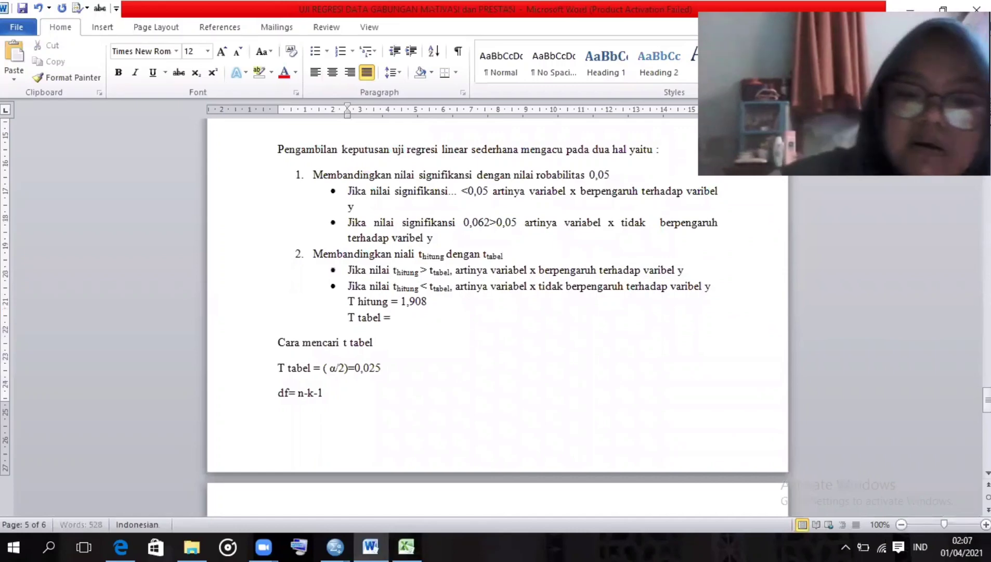
pyautogui.hotkey('ctrl', 'v')
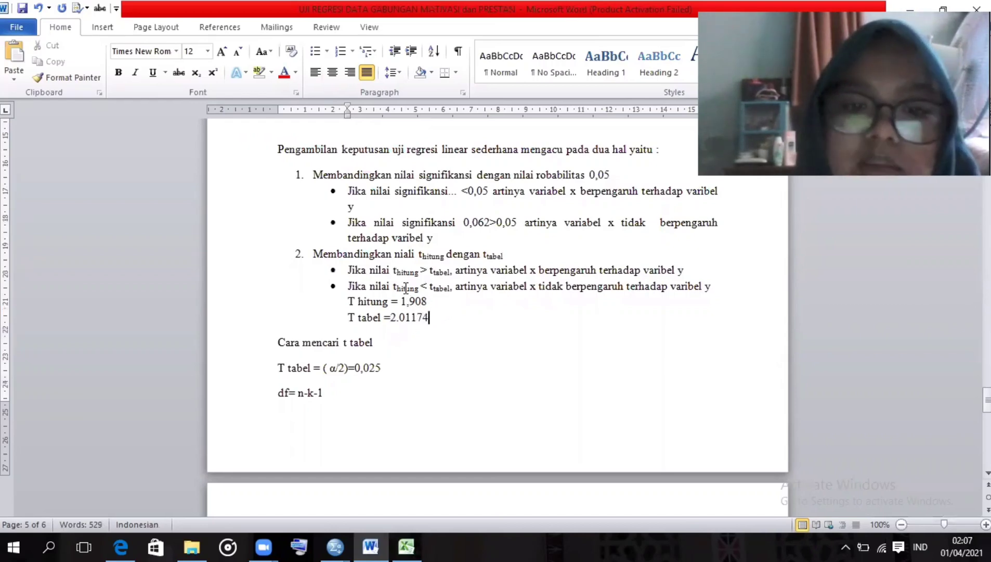
# Colour "variabel x tidak berpengaruh terhadap varibel y" red in the t hitung < t tabel bullet.
pyautogui.moveTo(492, 289); pyautogui.dragTo(723, 294)
pyautogui.click(723, 295)
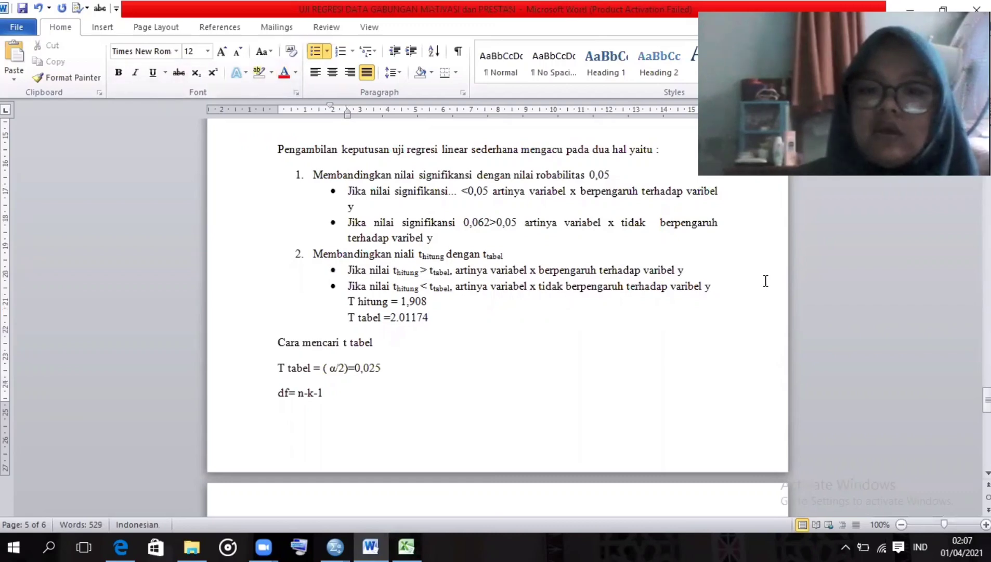
pyautogui.moveTo(725, 289); pyautogui.dragTo(491, 287)
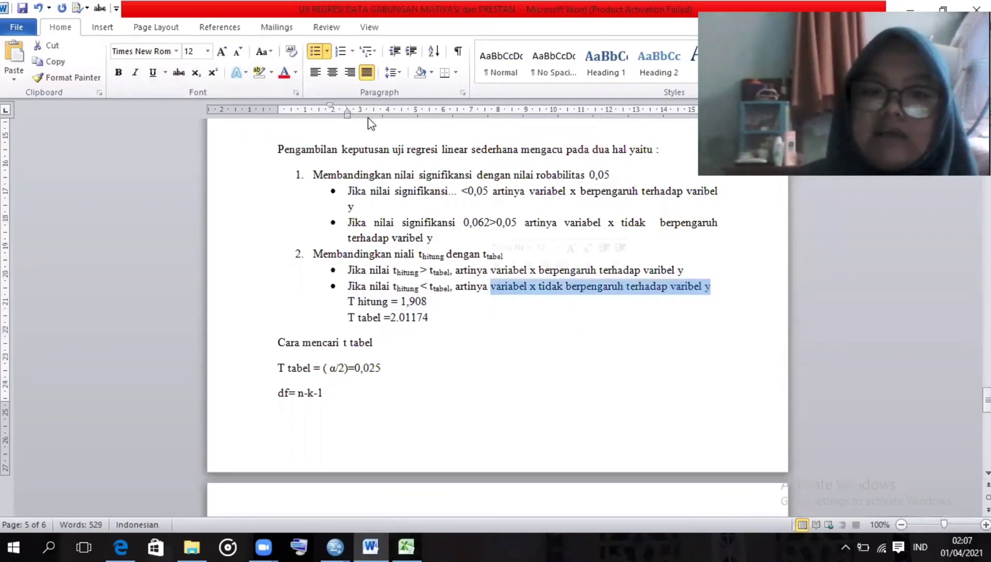
pyautogui.click(284, 72)
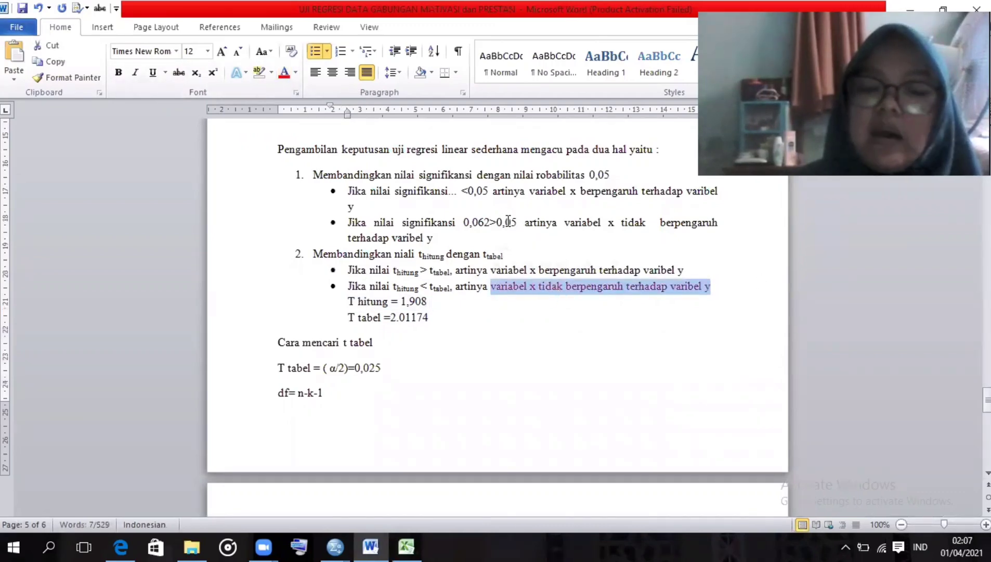
pyautogui.click(546, 232)
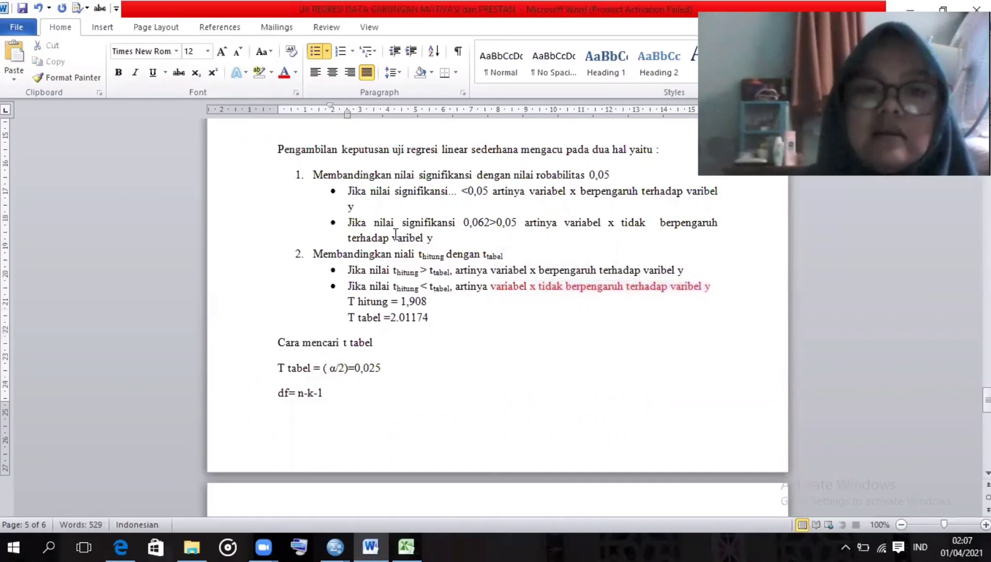